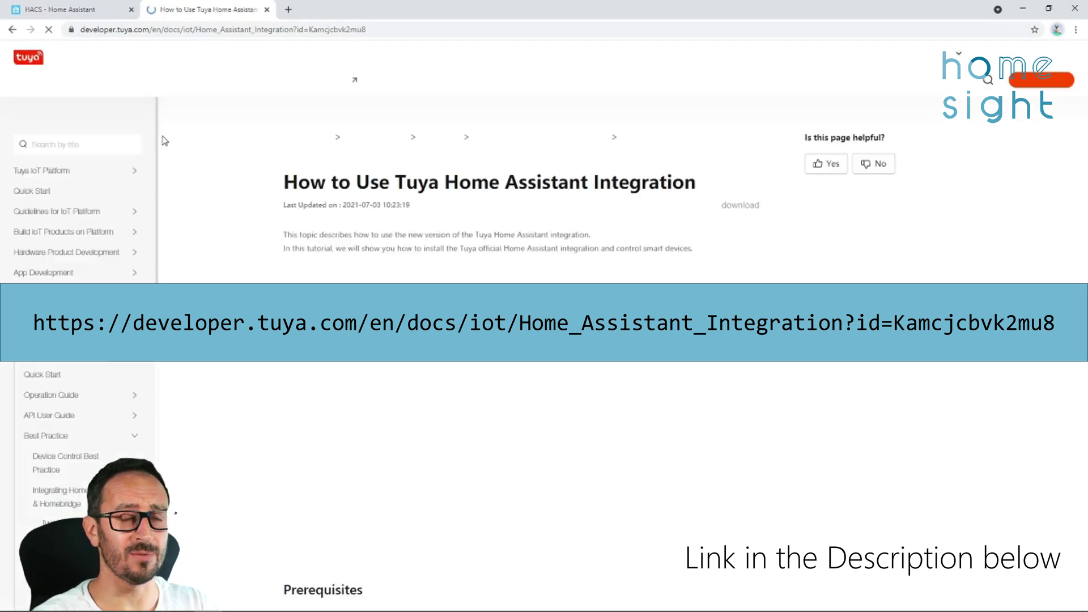
Scroll the Tuya guide to 'Option 2: HACS installation', then return to the HACS tab.
{"action": "scroll", "coordinate": [434, 418], "scroll_direction": "down", "scroll_amount": 10}
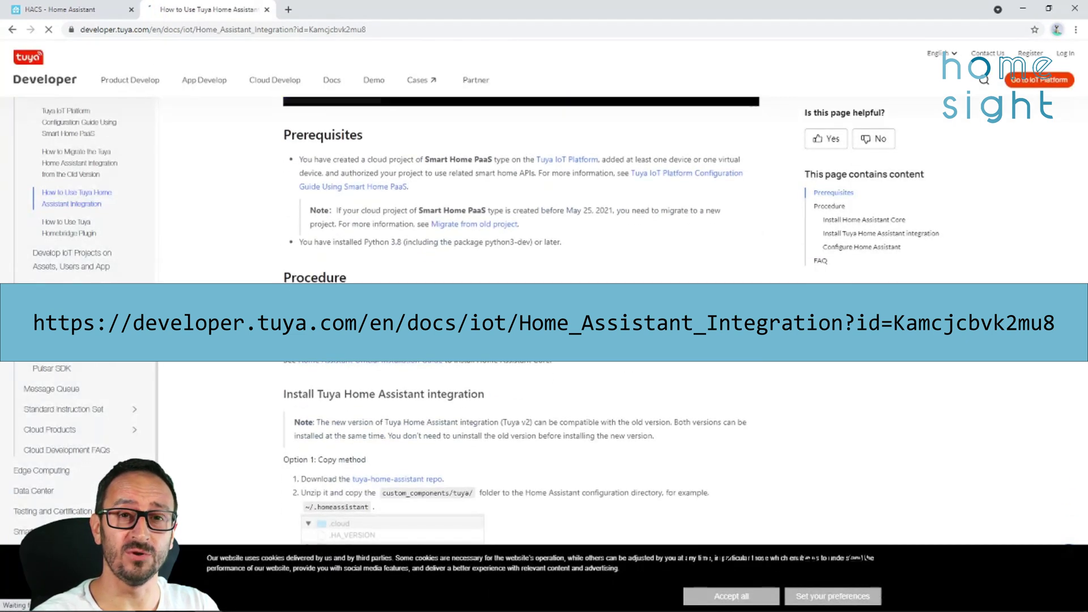
{"action": "scroll", "coordinate": [402, 269], "scroll_direction": "down", "scroll_amount": 8}
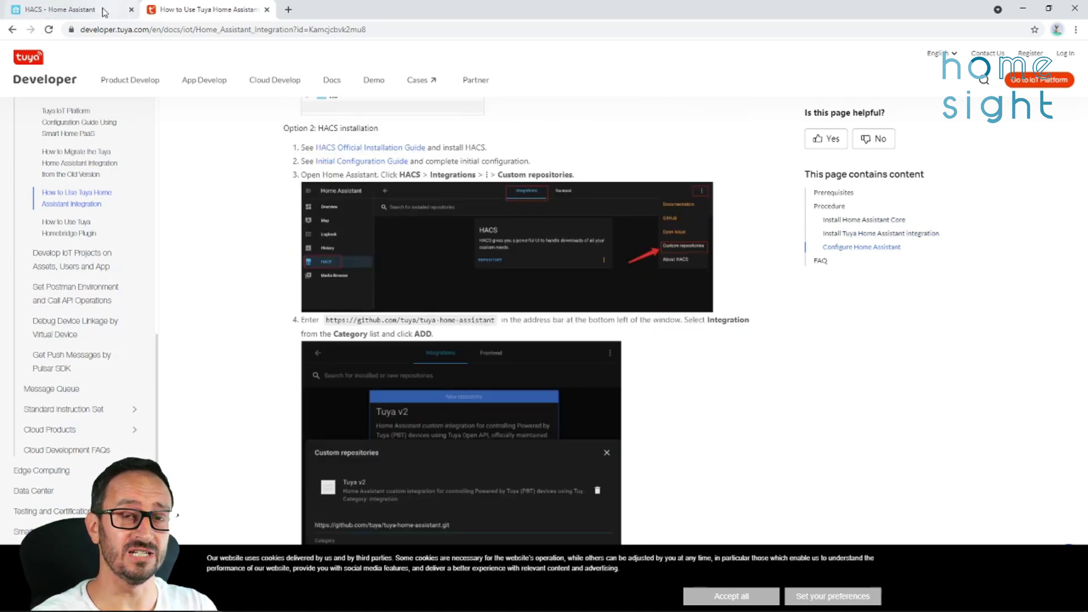
{"action": "left_click", "coordinate": [68, 9]}
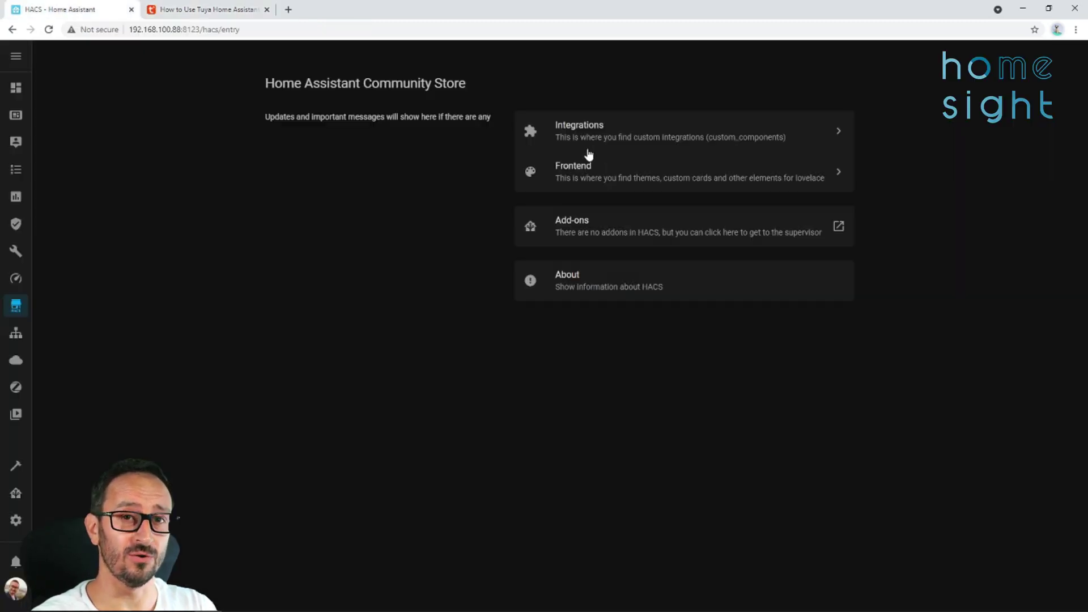
Open the Custom repositories dialog from the HACS Integrations ⋮ menu.
{"action": "left_click", "coordinate": [624, 137]}
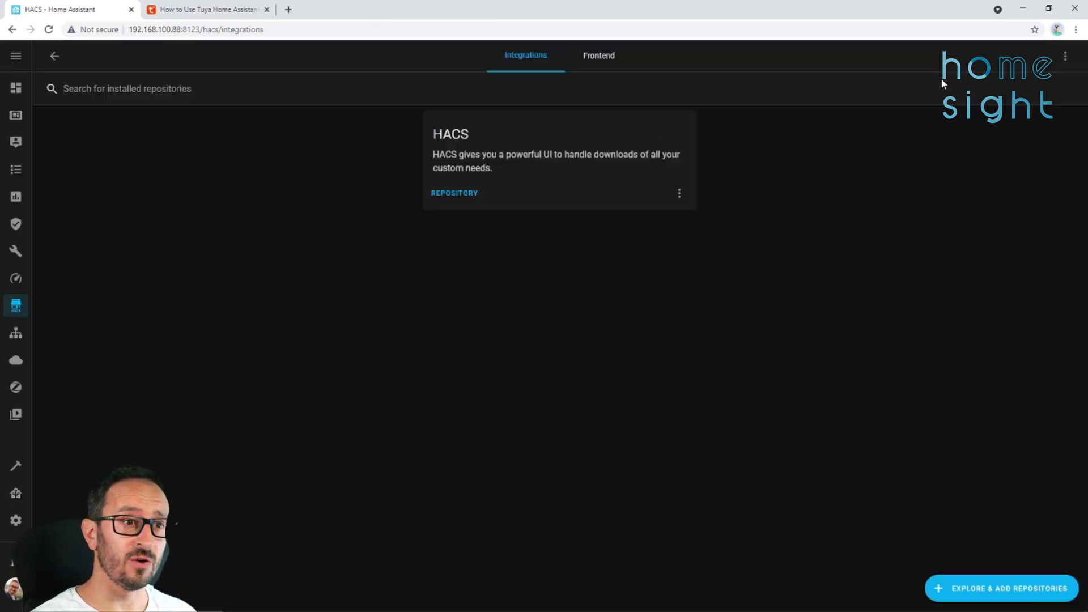
{"action": "left_click", "coordinate": [1065, 56]}
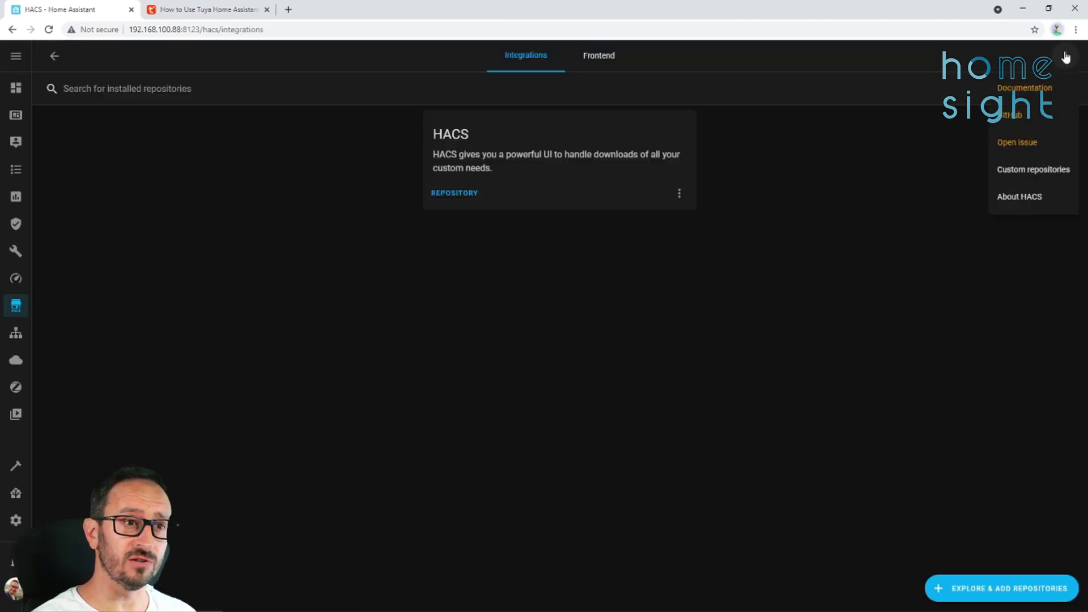
{"action": "left_click", "coordinate": [1044, 170]}
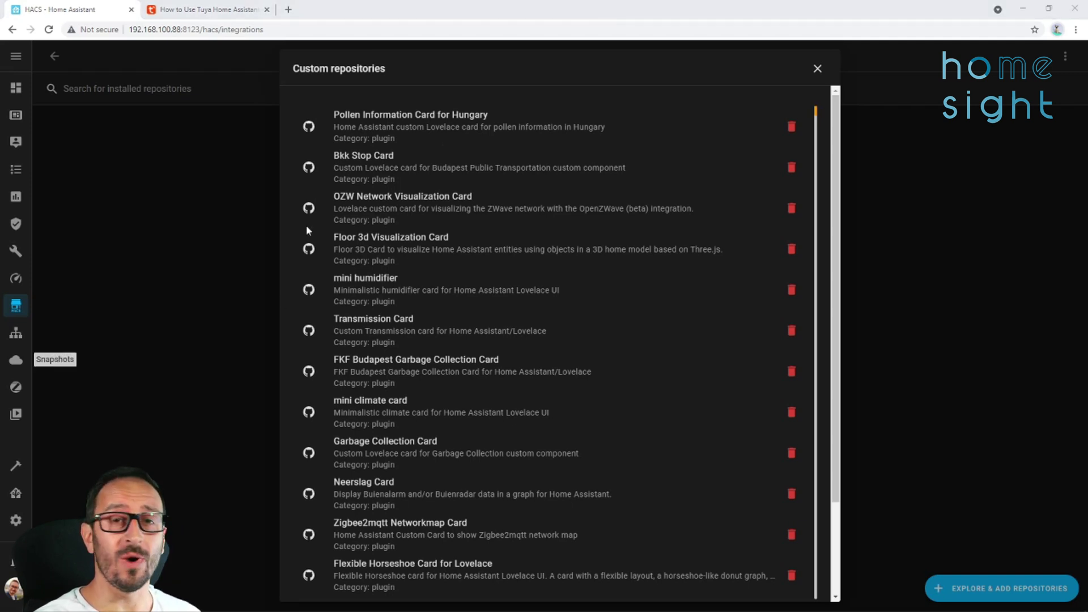
{"action": "scroll", "coordinate": [561, 345], "scroll_direction": "down", "scroll_amount": 8}
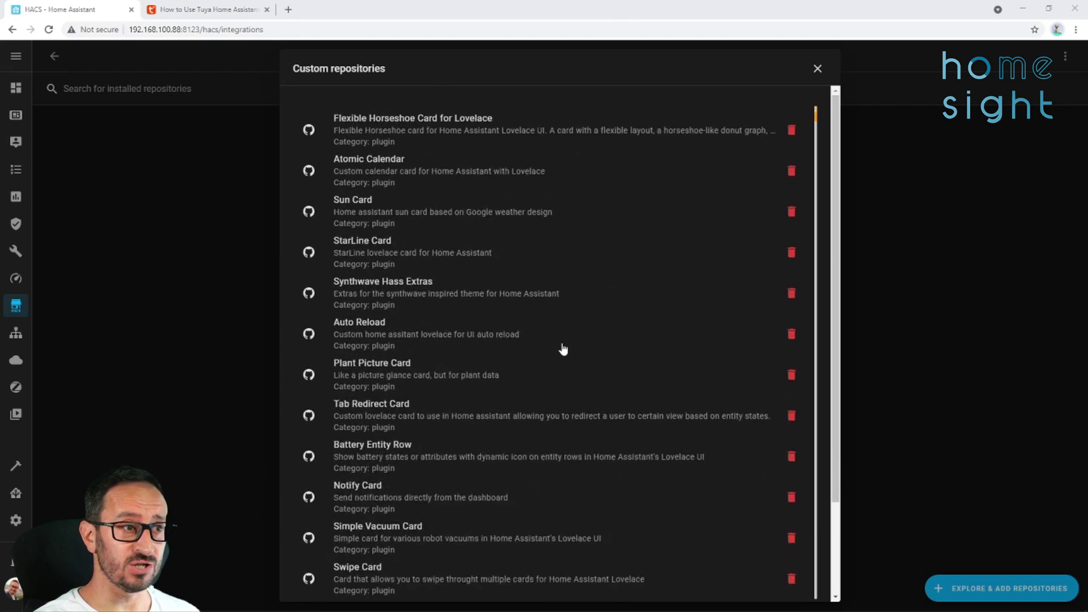
{"action": "scroll", "coordinate": [559, 357], "scroll_direction": "up", "scroll_amount": 8}
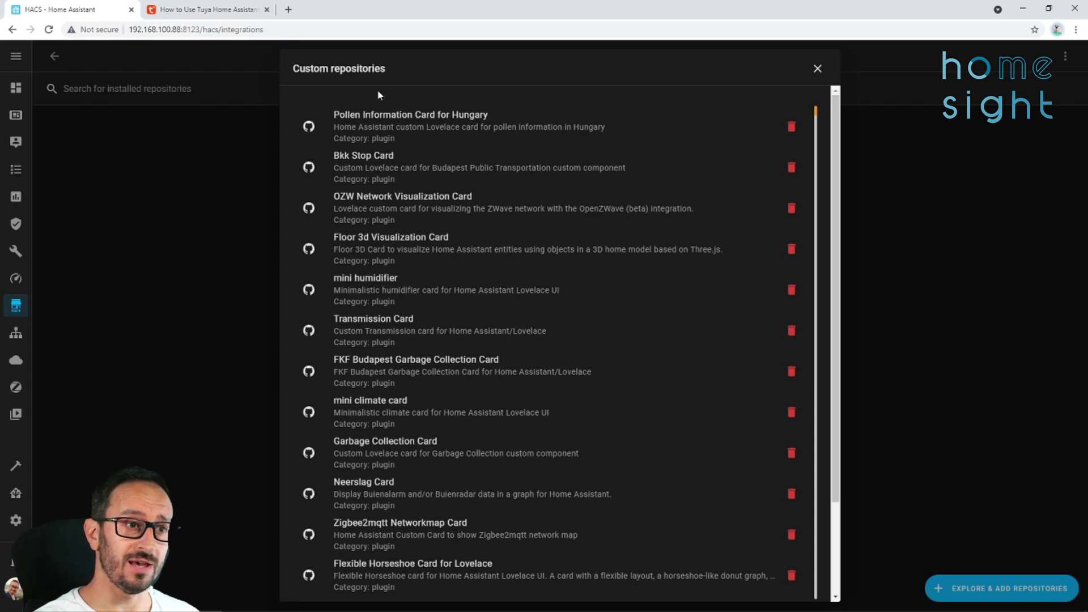
{"action": "scroll", "coordinate": [837, 363], "scroll_direction": "down", "scroll_amount": 2}
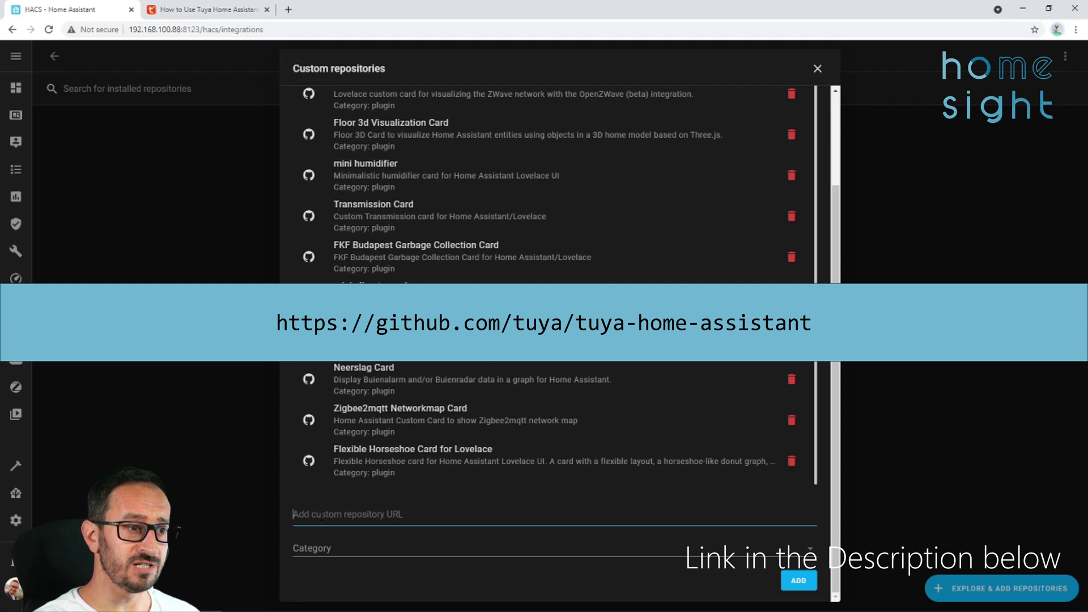
Add the tuya/tuya-home-assistant GitHub URL with category Integration, then close the dialog.
{"action": "type", "text": "https://github.com/tuya/tuya-home-assistant"}
{"action": "left_click", "coordinate": [513, 552]}
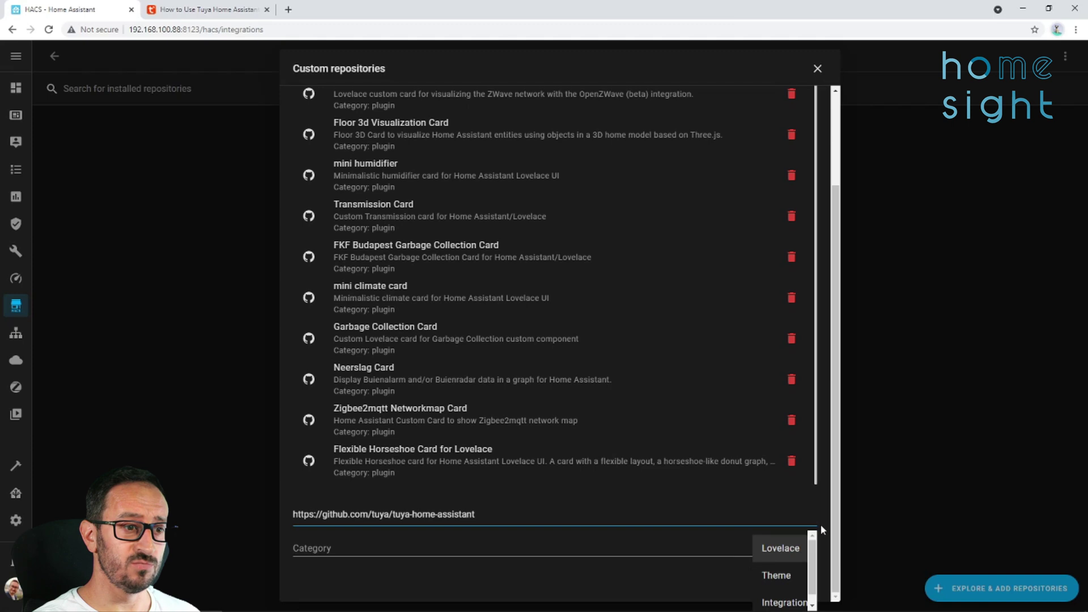
{"action": "left_click", "coordinate": [783, 602]}
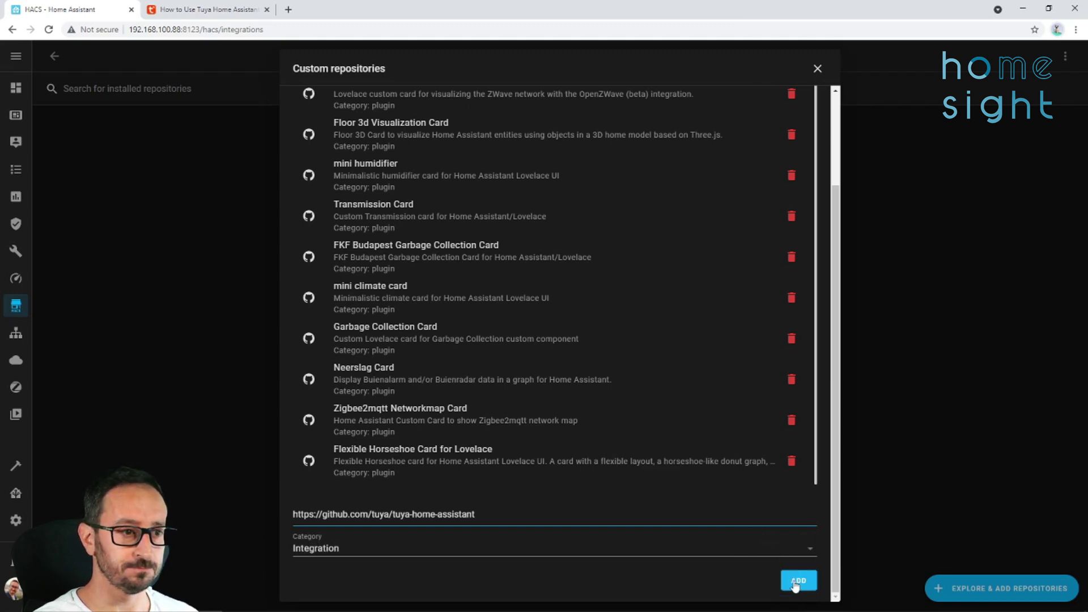
{"action": "left_click", "coordinate": [796, 581]}
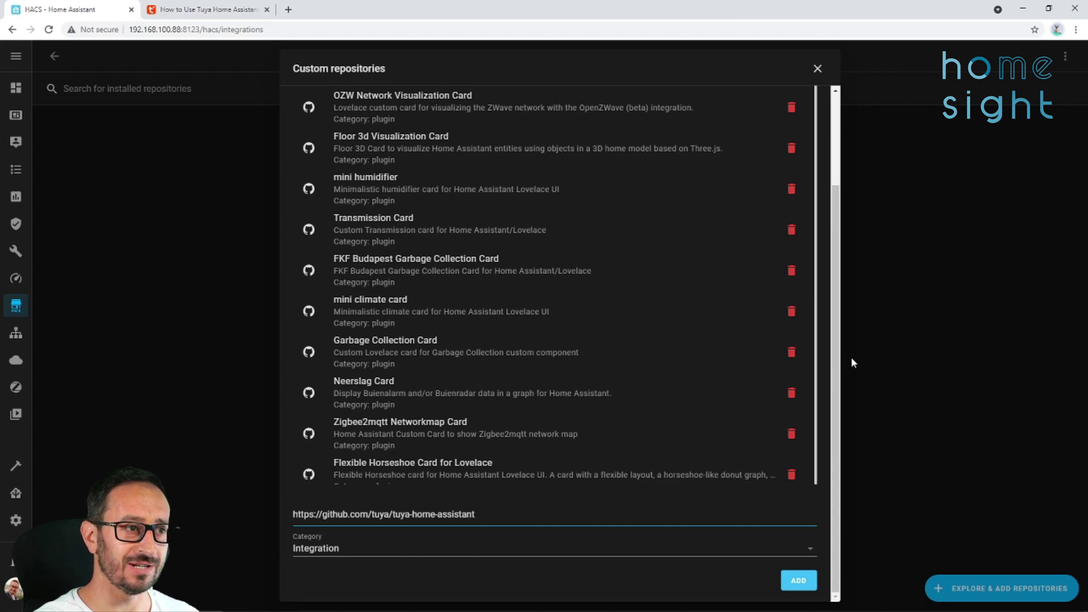
{"action": "left_click_drag", "start_coordinate": [837, 377], "coordinate": [827, 274]}
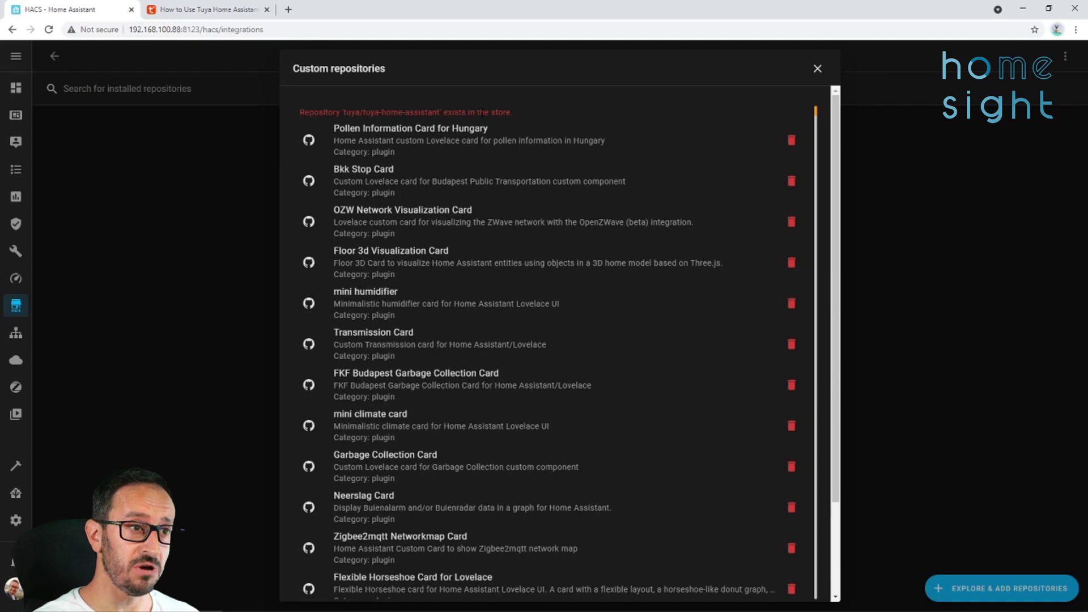
{"action": "left_click", "coordinate": [817, 69]}
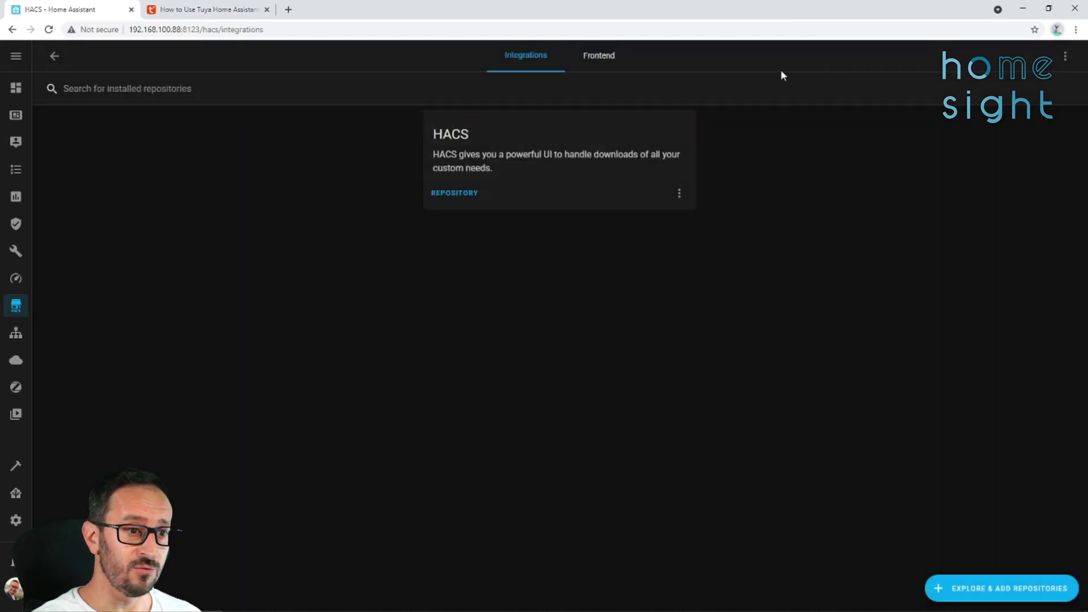
Search HACS repositories for 'tuya' and open the Tuya v2 repository details.
{"action": "left_click", "coordinate": [994, 595]}
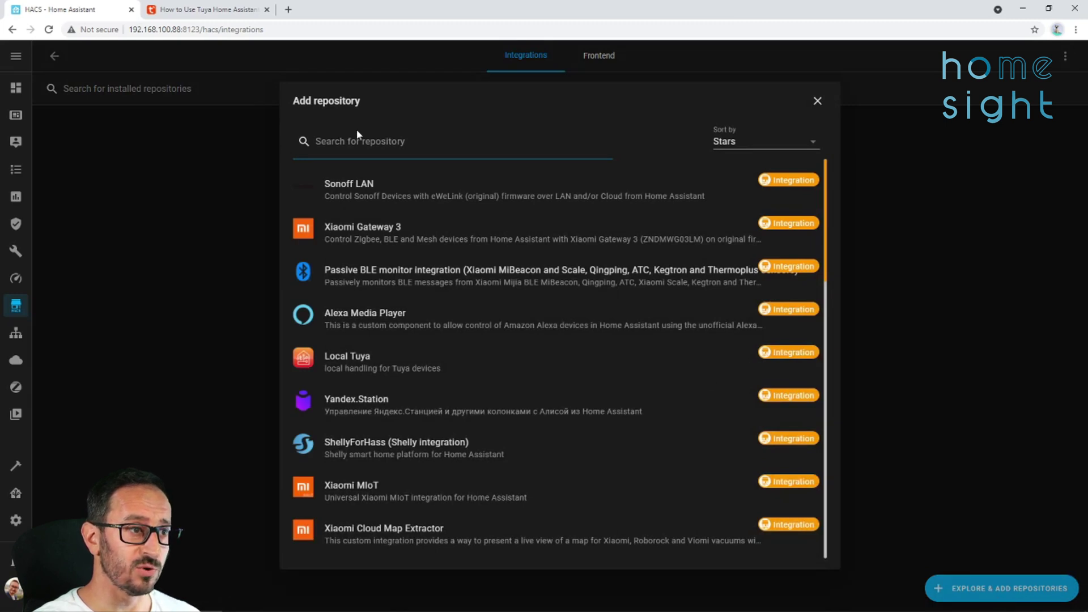
{"action": "type", "text": "tuya"}
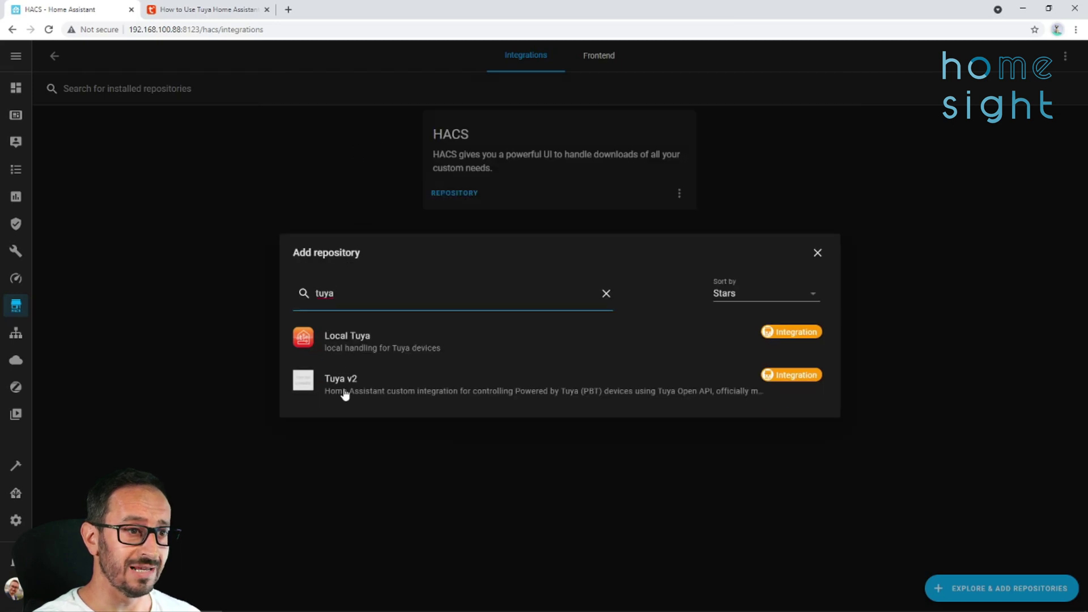
{"action": "left_click", "coordinate": [792, 383]}
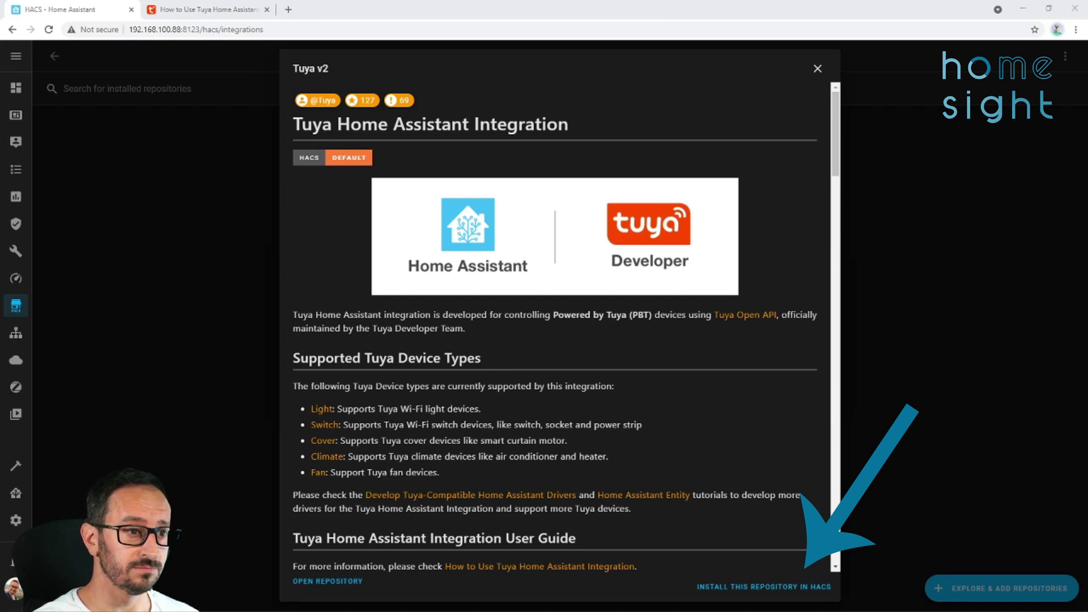
Install Tuya v2 version v1.3.1 from HACS and return to the HACS overview.
{"action": "left_click", "coordinate": [794, 591]}
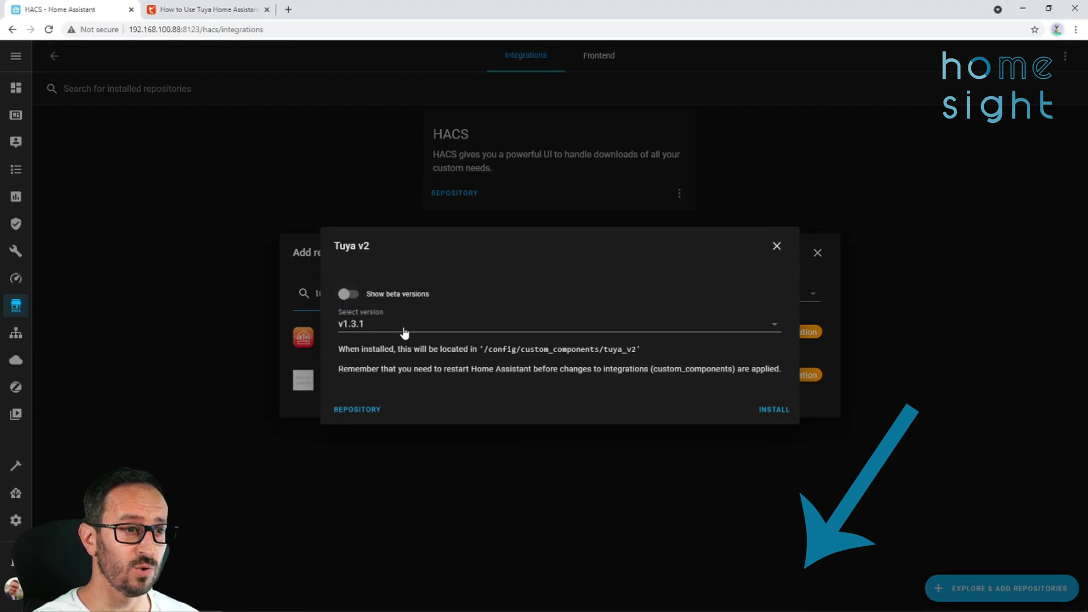
{"action": "left_click", "coordinate": [780, 326]}
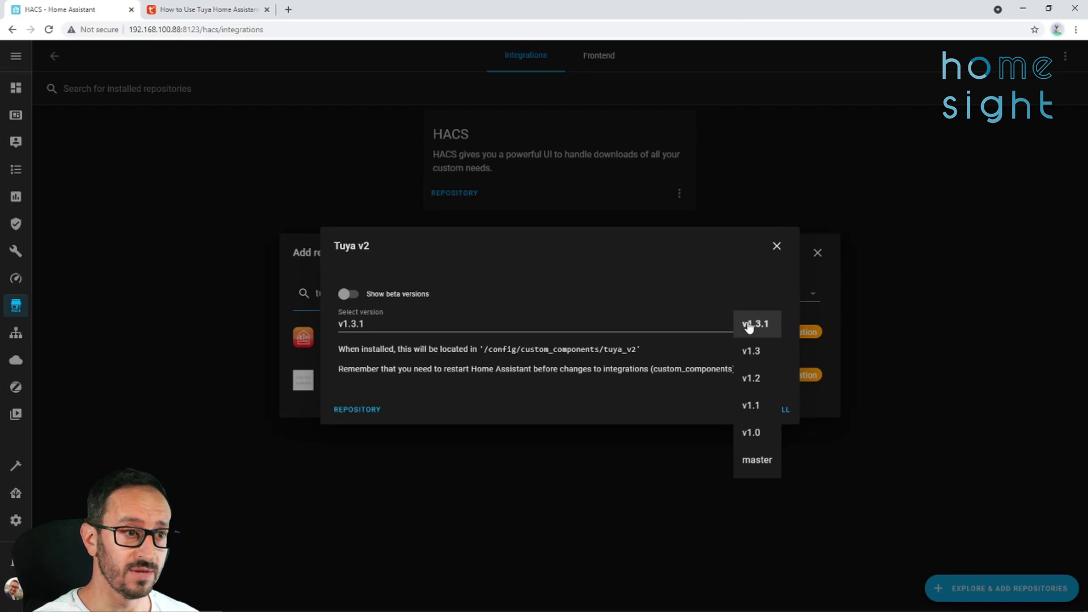
{"action": "left_click", "coordinate": [748, 327]}
{"action": "left_click", "coordinate": [776, 412]}
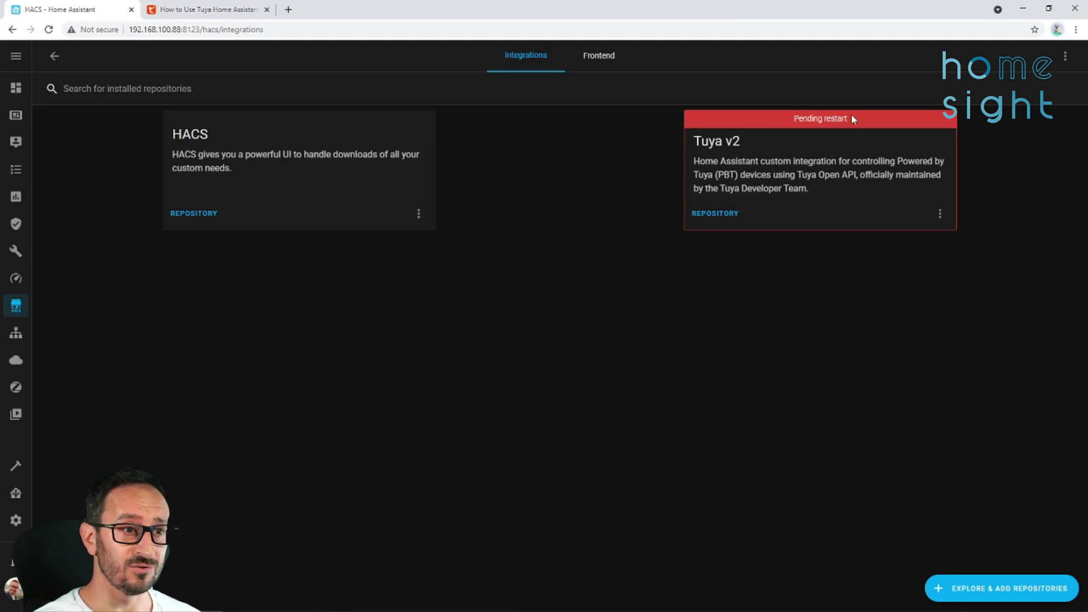
{"action": "left_click", "coordinate": [940, 214]}
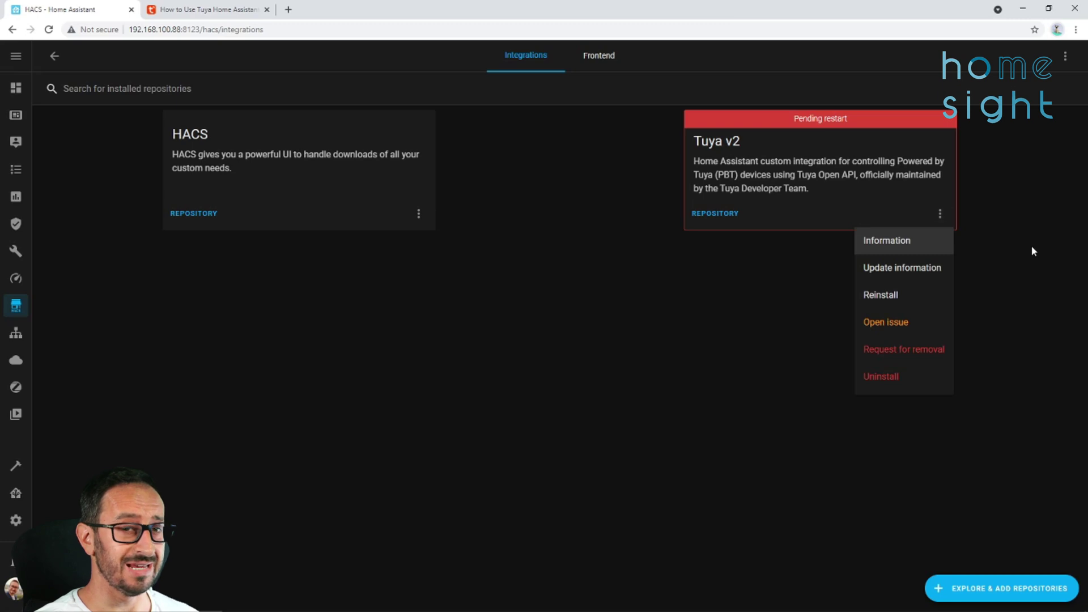
{"action": "left_click", "coordinate": [1027, 285]}
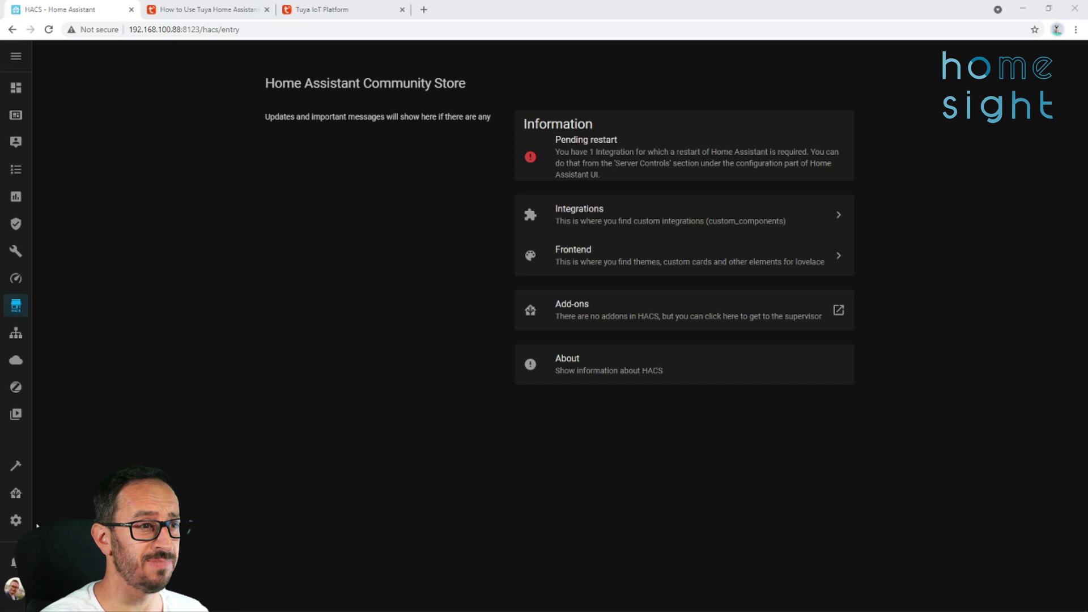
Run Check Configuration under Configuration > Server Controls.
{"action": "left_click", "coordinate": [16, 520]}
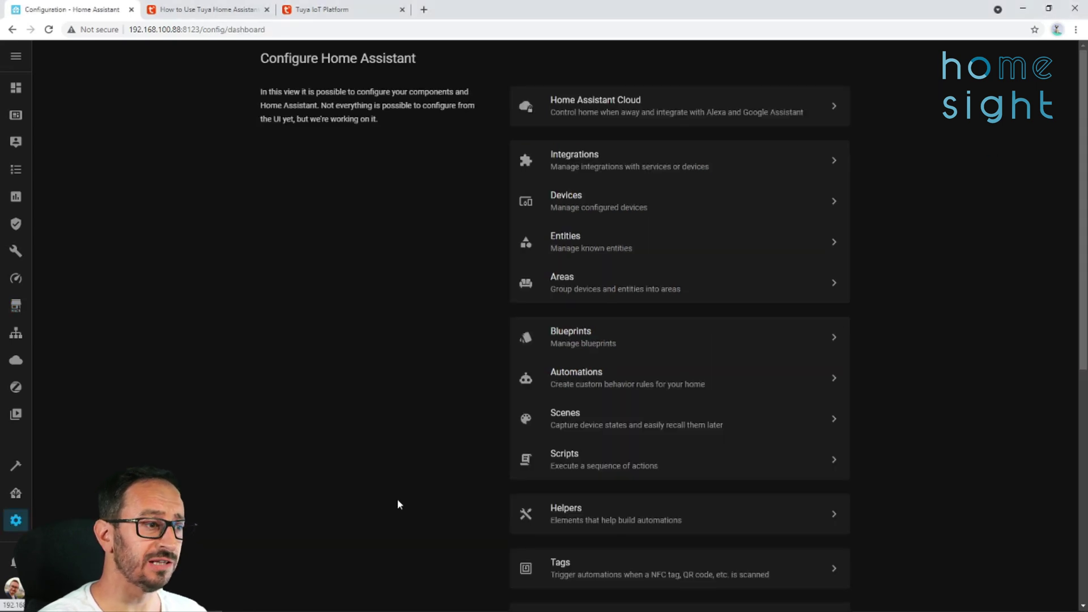
{"action": "scroll", "coordinate": [549, 522], "scroll_direction": "down", "scroll_amount": 6}
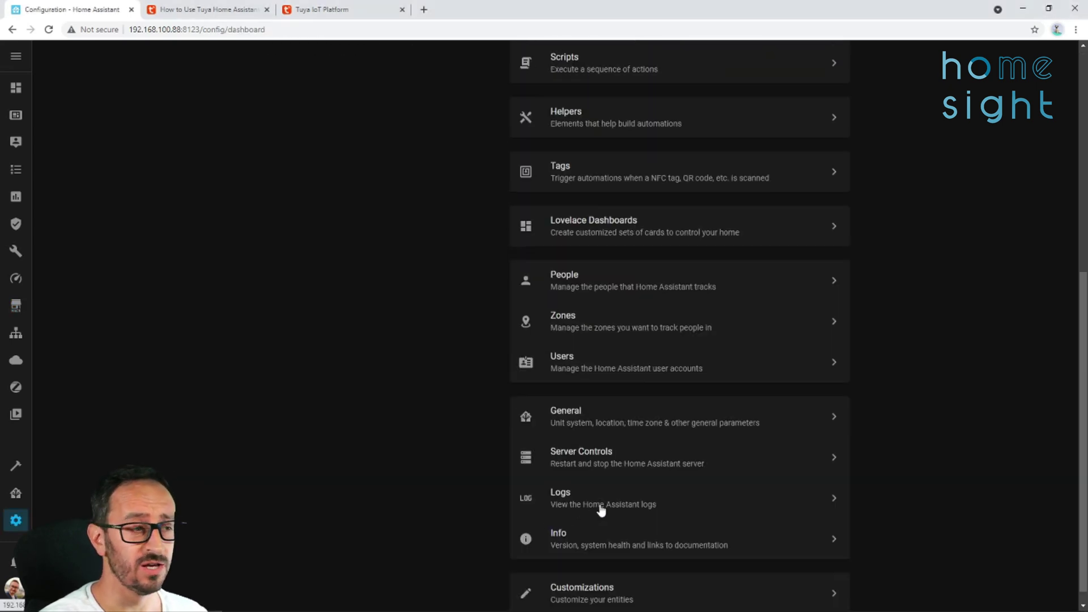
{"action": "left_click", "coordinate": [616, 468]}
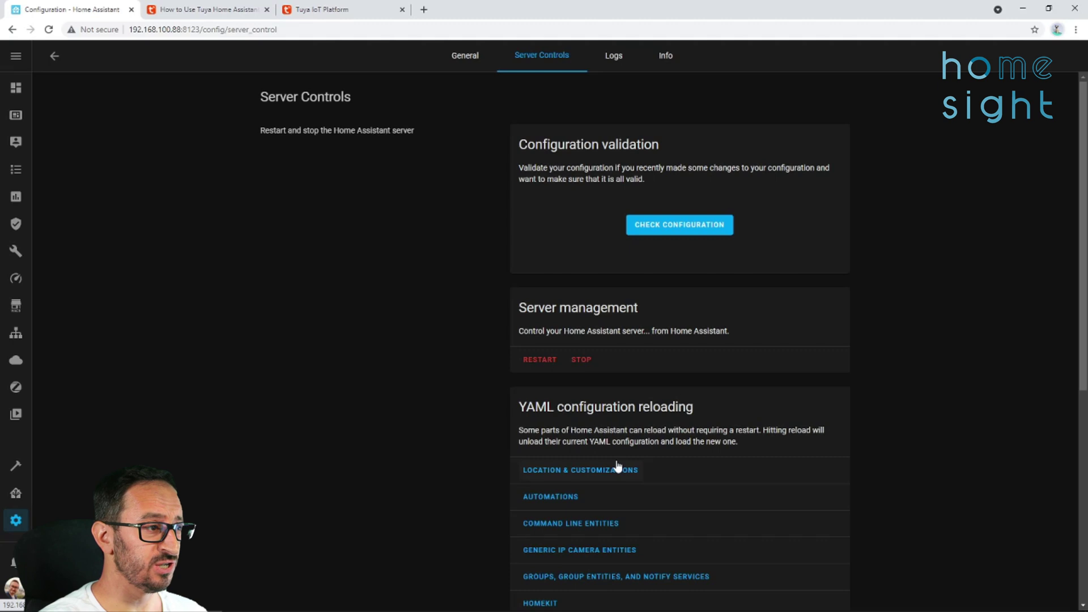
{"action": "left_click", "coordinate": [678, 221]}
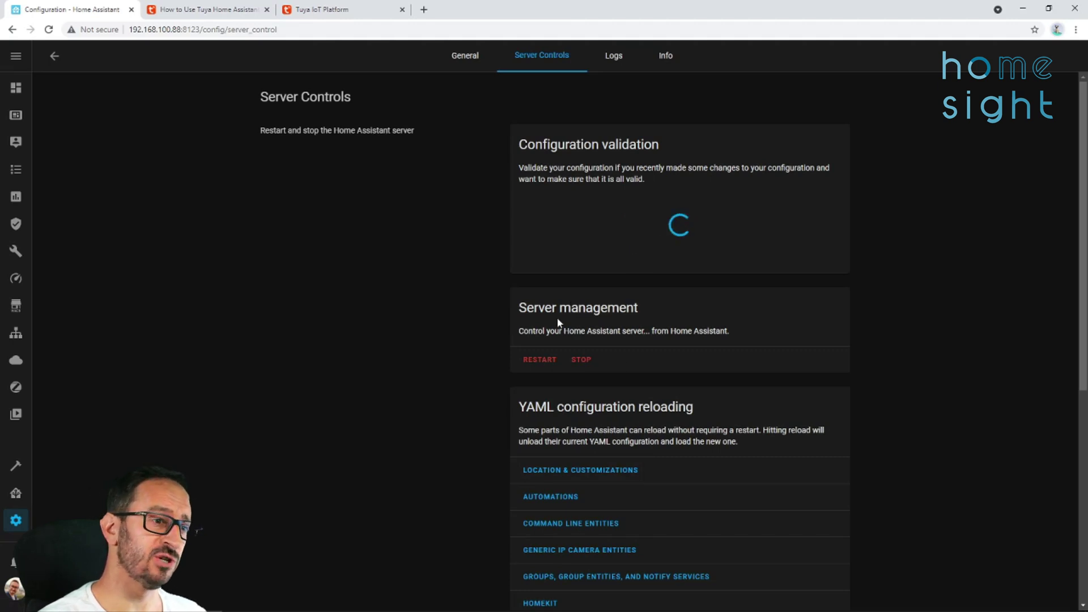
Restart the Home Assistant server, confirm it, and go back to HACS.
{"action": "left_click", "coordinate": [533, 358]}
{"action": "left_click", "coordinate": [629, 369]}
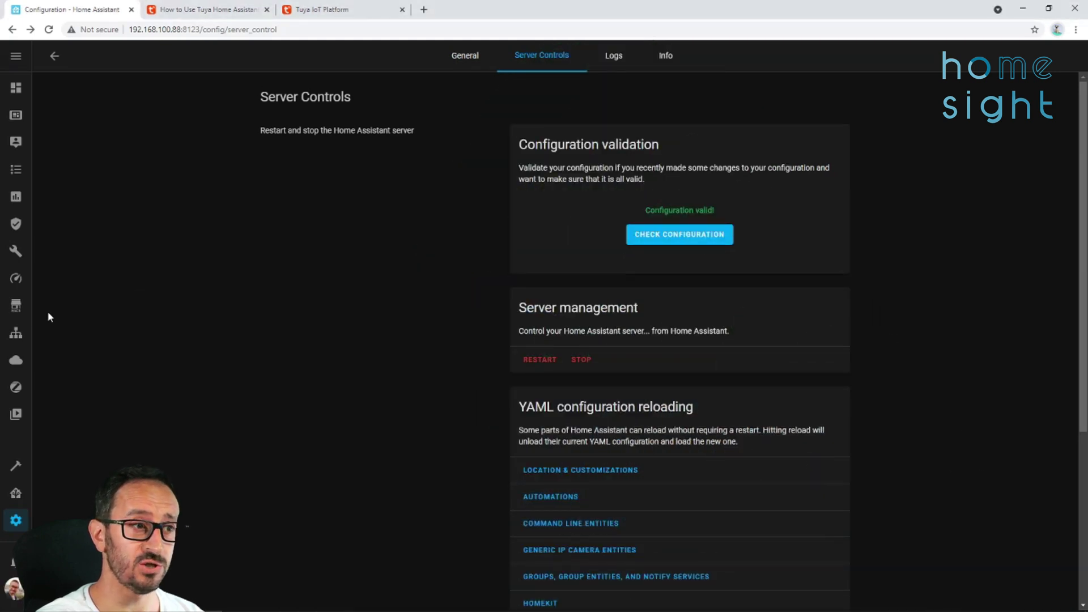
{"action": "left_click", "coordinate": [16, 306]}
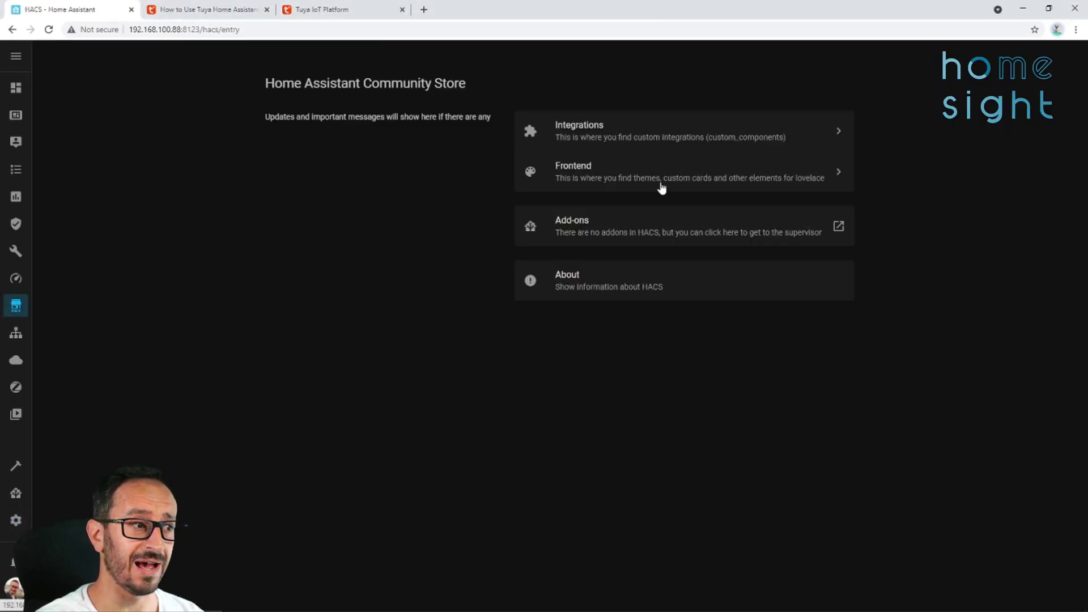
Under Configuration > Integrations, add a new integration and search for 'tuya'.
{"action": "left_click", "coordinate": [23, 521]}
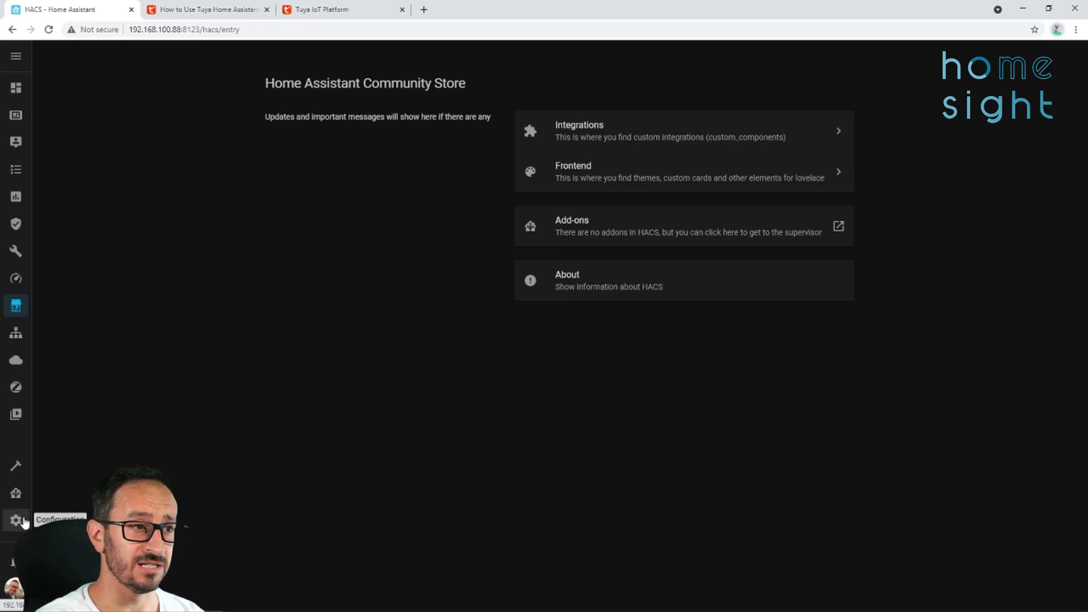
{"action": "left_click", "coordinate": [582, 168]}
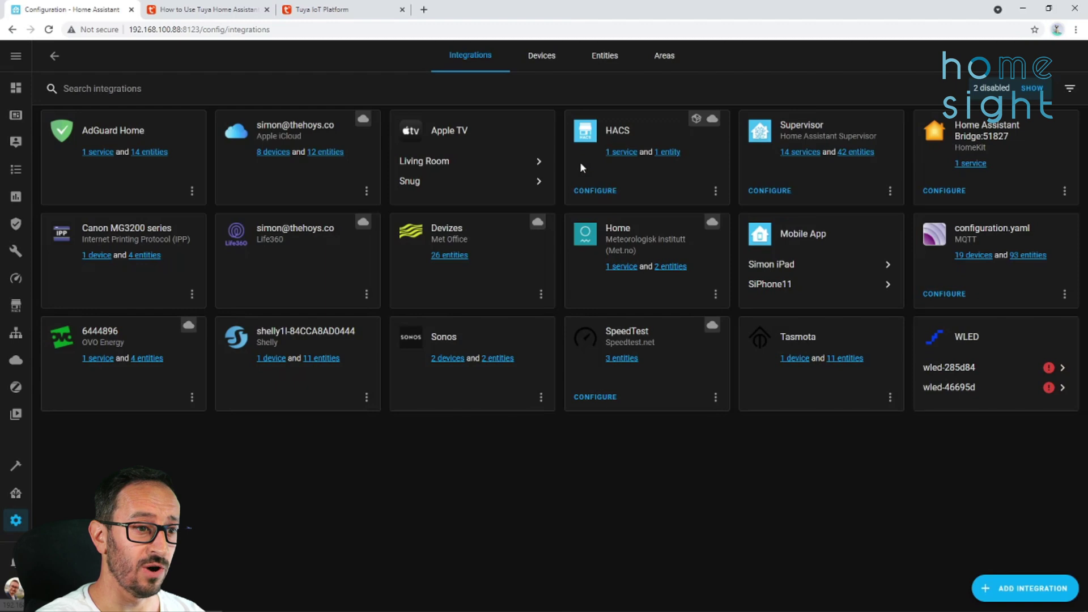
{"action": "left_click", "coordinate": [1012, 592]}
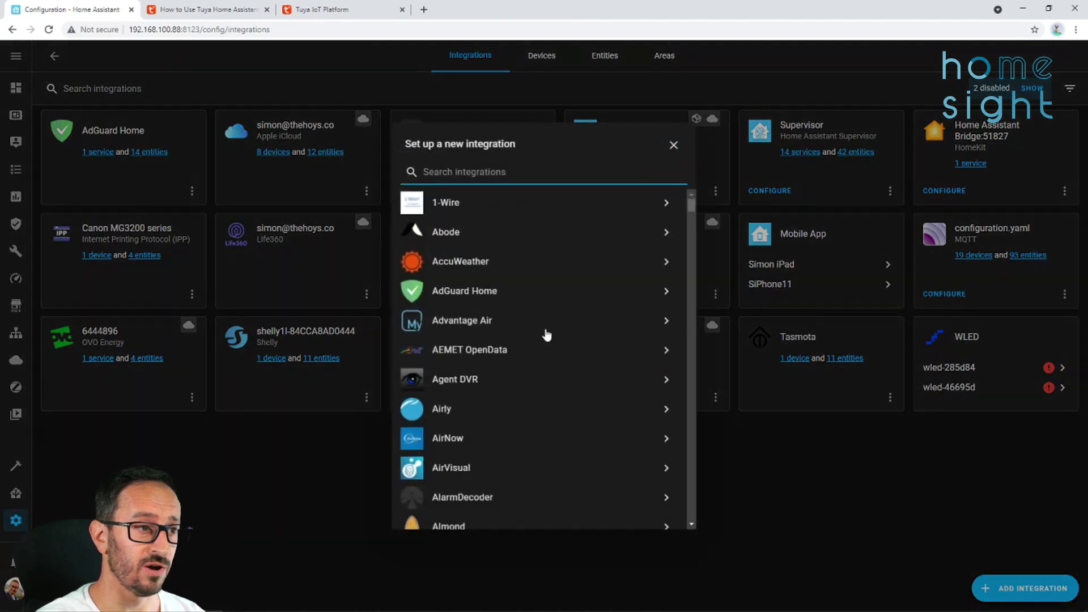
{"action": "type", "text": "tuya"}
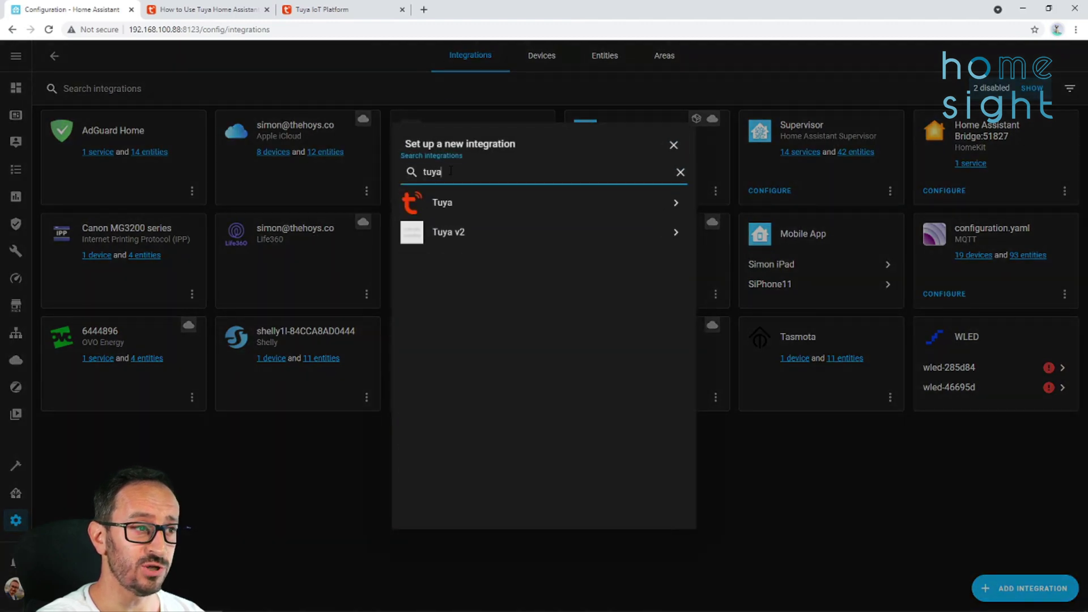
Select Tuya v2, then load iot.tuya.com/cloud in a new tab and submit cookie preferences.
{"action": "left_click", "coordinate": [459, 232]}
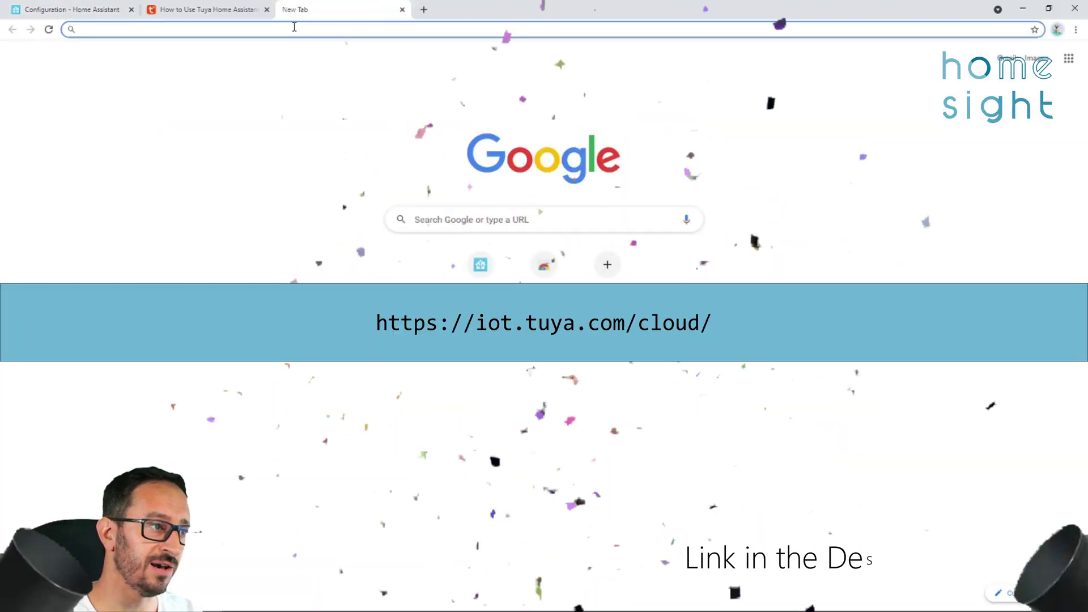
{"action": "type", "text": "https://iot.tuya.com/cloud/"}
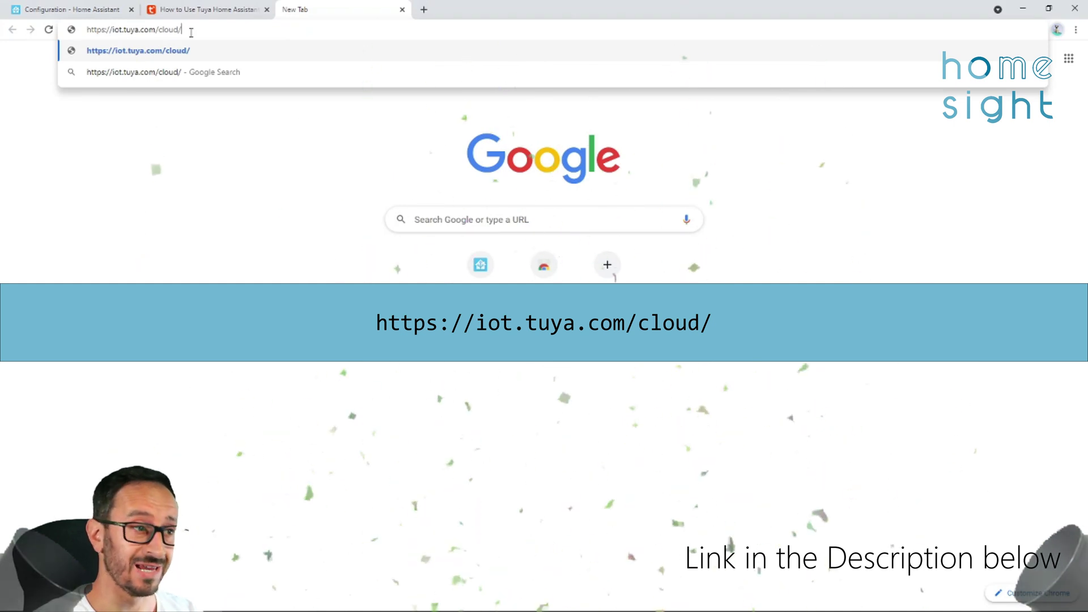
{"action": "key", "text": "Return"}
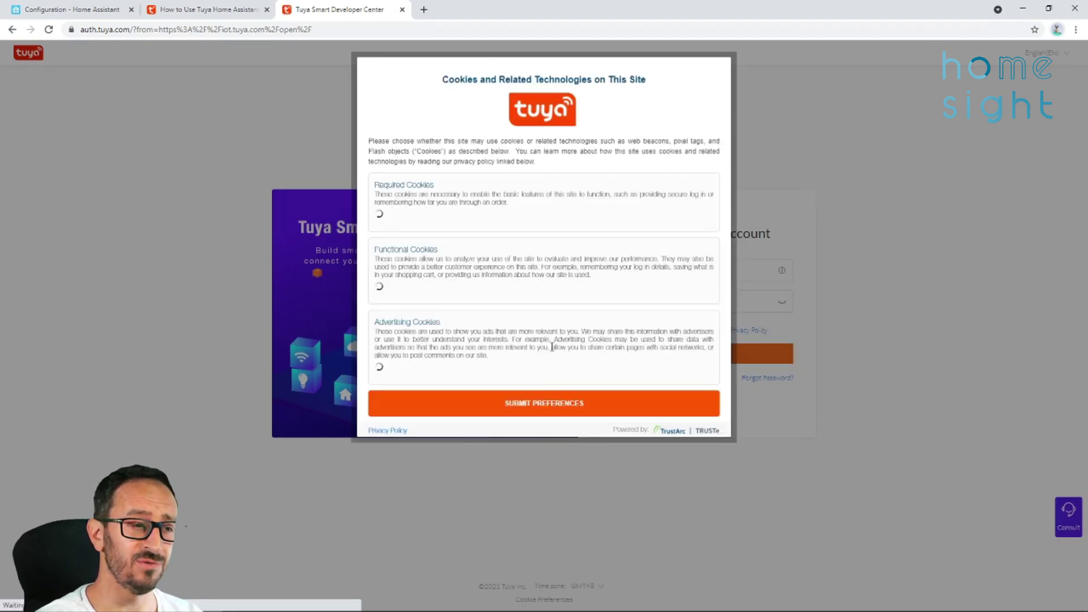
{"action": "left_click", "coordinate": [531, 405]}
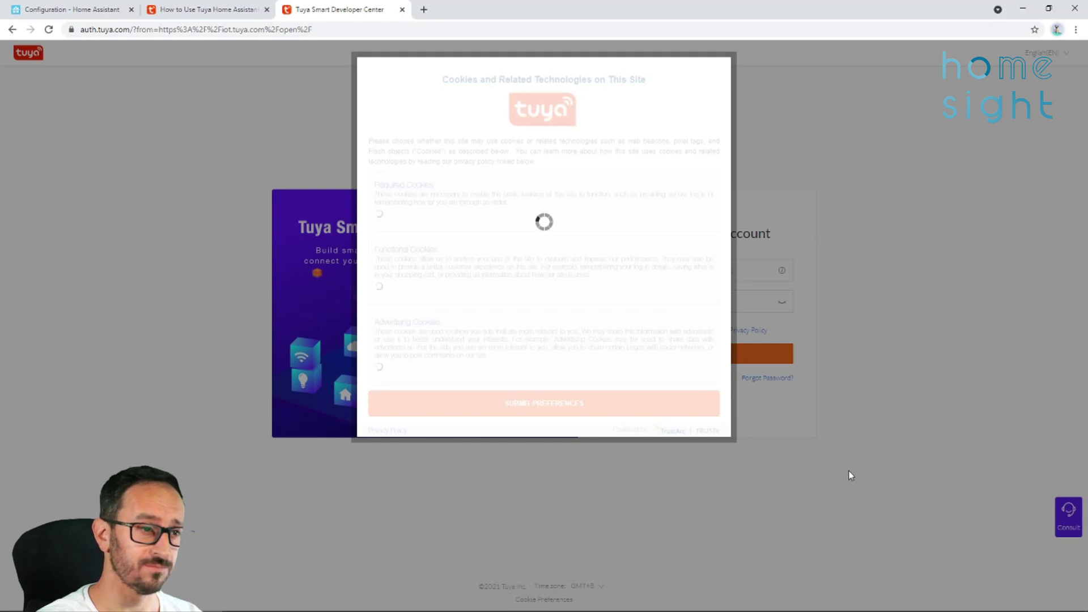
{"action": "left_click", "coordinate": [554, 403]}
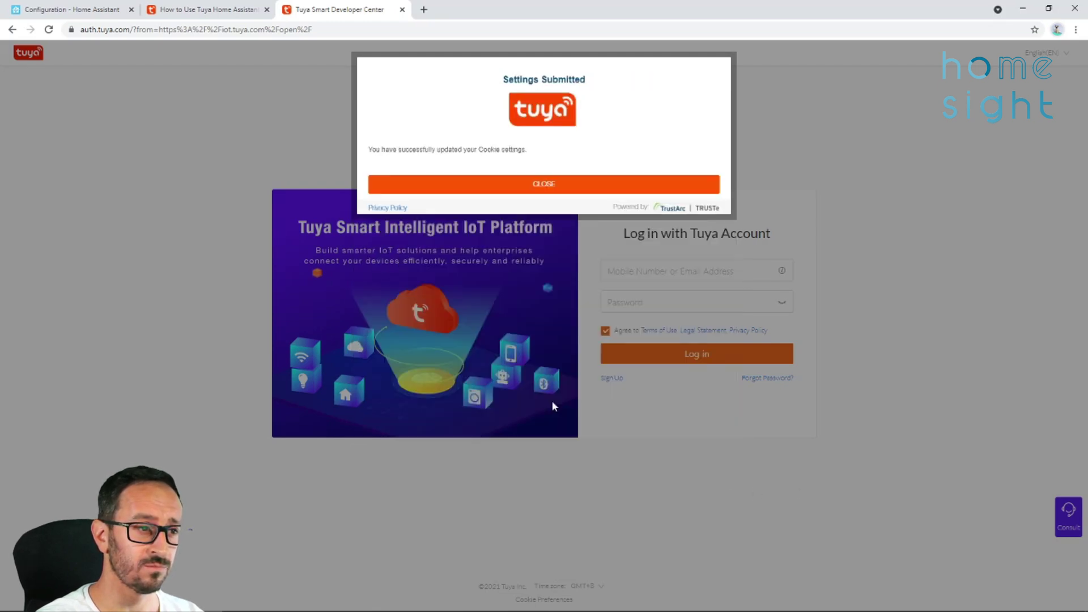
{"action": "left_click", "coordinate": [569, 186]}
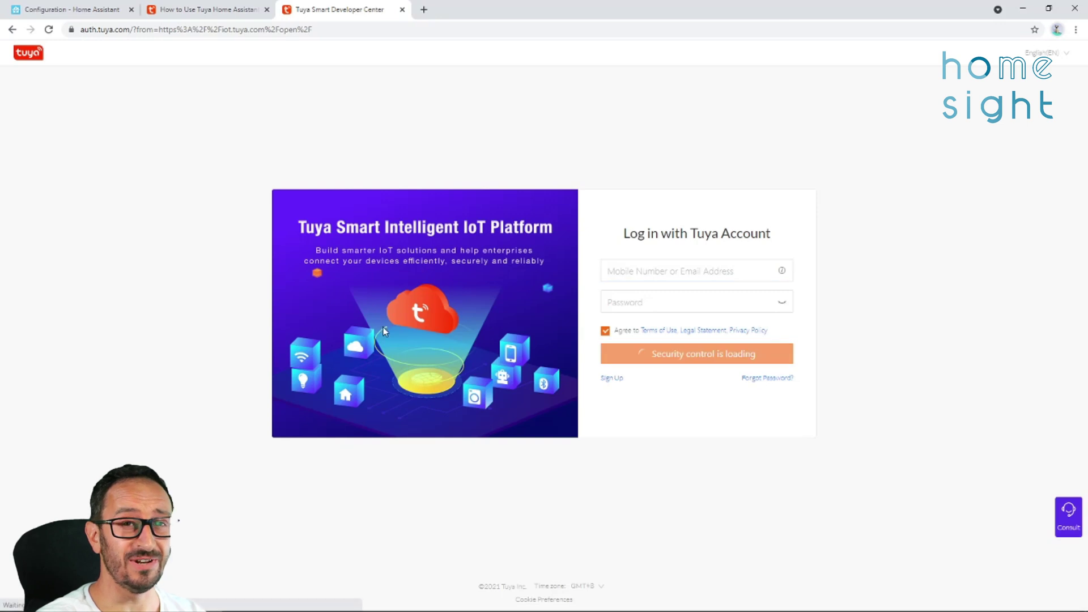
Fill in the sign-up form with e-mail, password, company name and United Kingdom, and submit it.
{"action": "left_click", "coordinate": [613, 381]}
{"action": "left_click", "coordinate": [534, 249]}
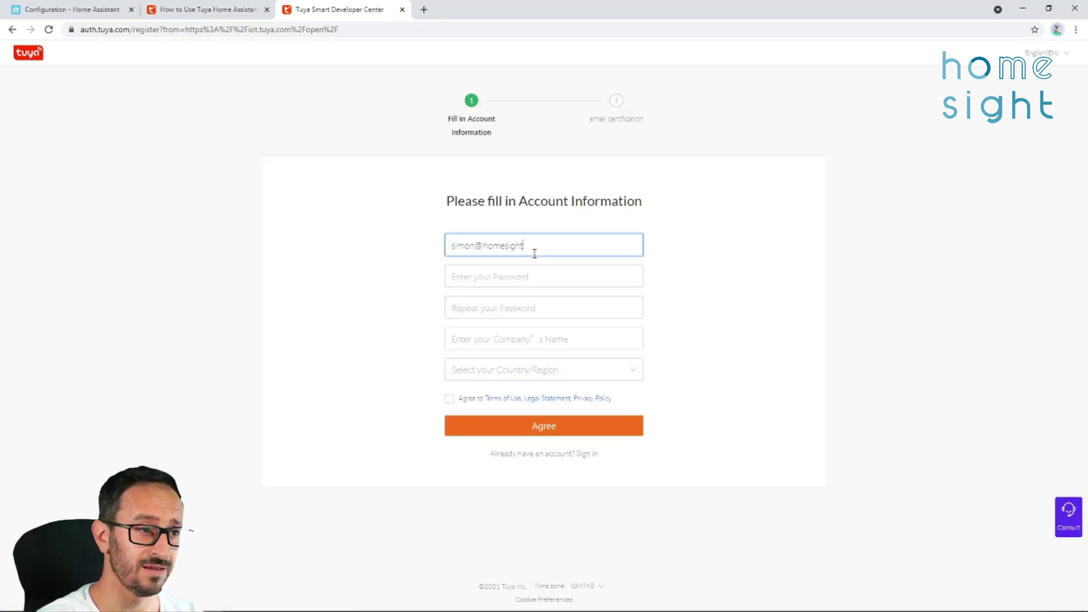
{"action": "key", "text": "Tab"}
{"action": "type", "text": "*********"}
{"action": "key", "text": "Tab"}
{"action": "type", "text": "*********"}
{"action": "key", "text": "Tab"}
{"action": "type", "text": "Hom"}
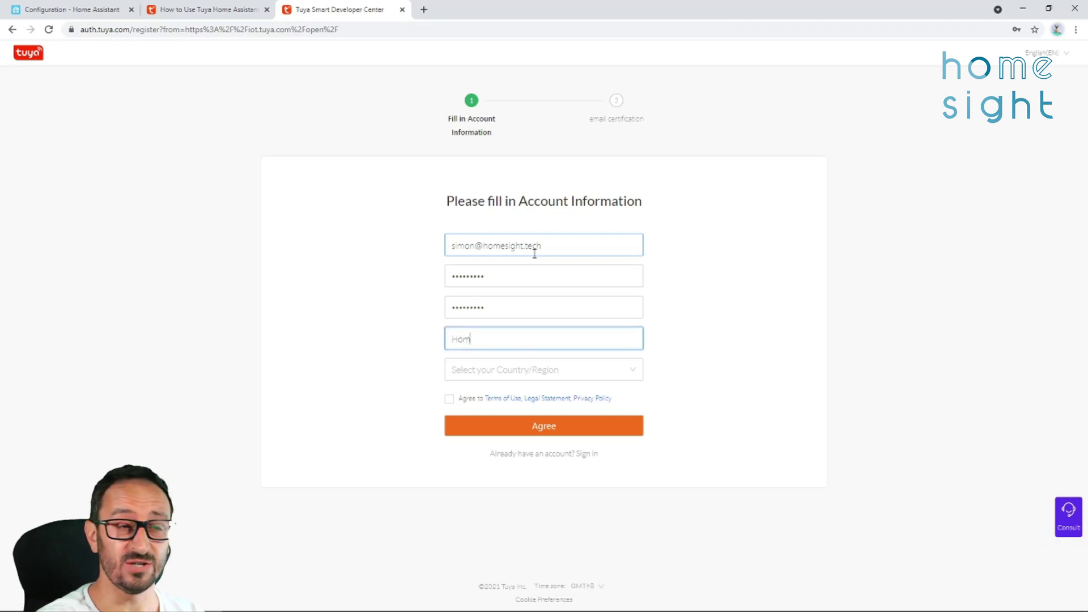
{"action": "type", "text": "e Sight"}
{"action": "left_click", "coordinate": [629, 369]}
{"action": "type", "text": "unit"}
{"action": "left_click", "coordinate": [499, 426]}
{"action": "left_click", "coordinate": [449, 399]}
{"action": "left_click", "coordinate": [544, 425]}
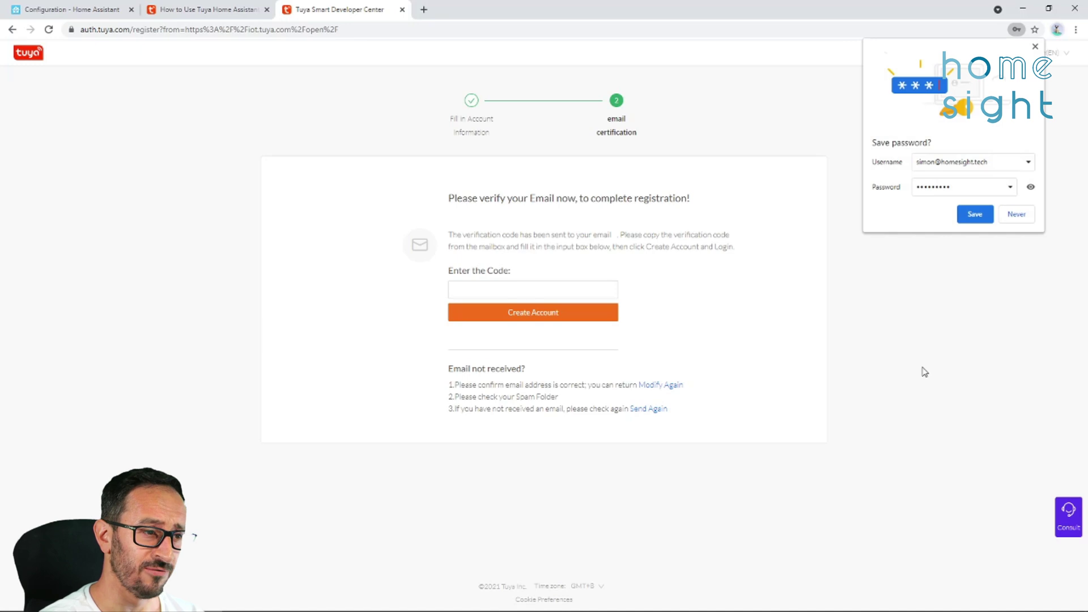
{"action": "left_click", "coordinate": [974, 213]}
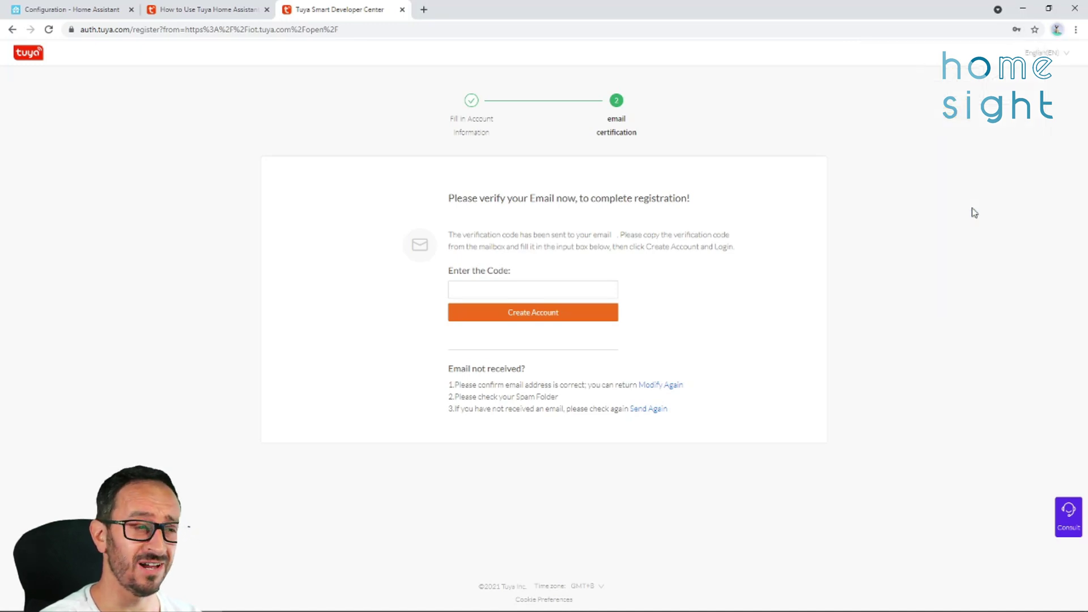
Paste the emailed verification code and create the account.
{"action": "left_click_drag", "start_coordinate": [563, 396], "coordinate": [447, 398]}
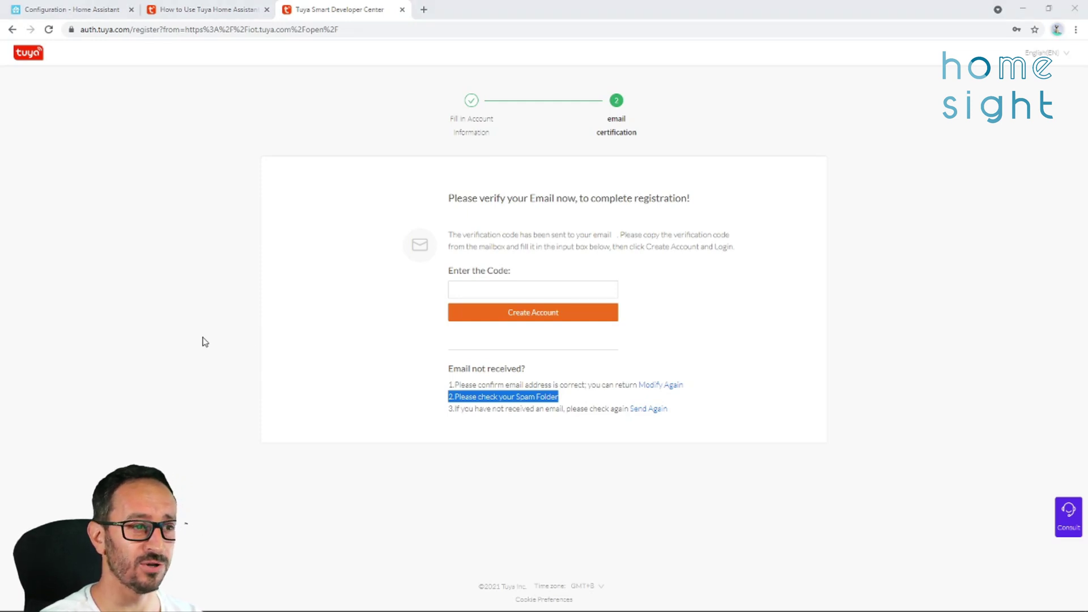
{"action": "right_click", "coordinate": [478, 294]}
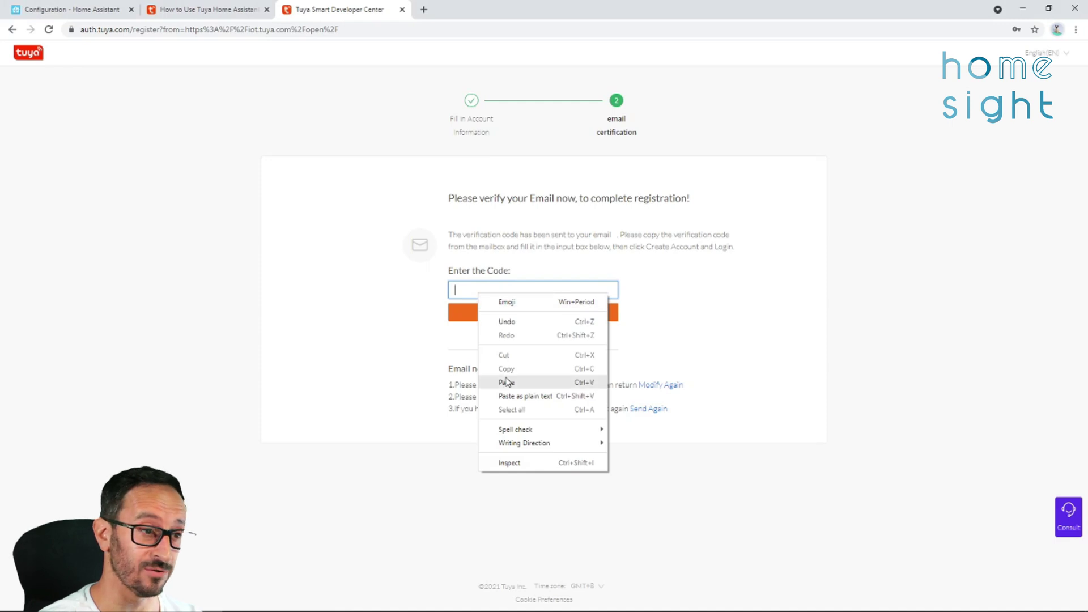
{"action": "left_click", "coordinate": [506, 382]}
{"action": "left_click", "coordinate": [510, 314]}
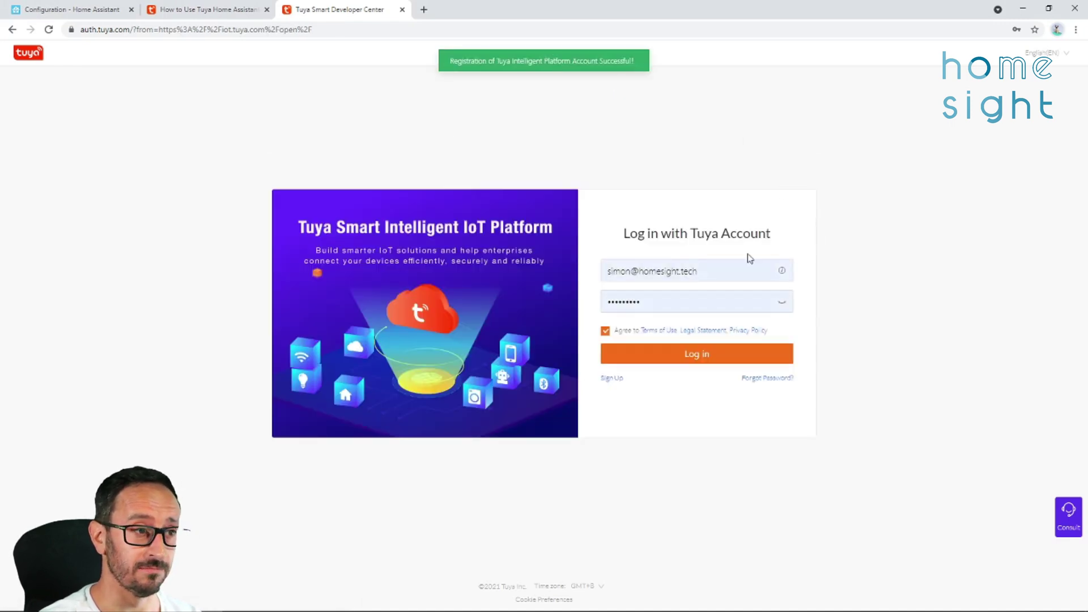
Log in to the new account, finish the introduction tour and skip the account type prompt.
{"action": "left_click", "coordinate": [700, 362]}
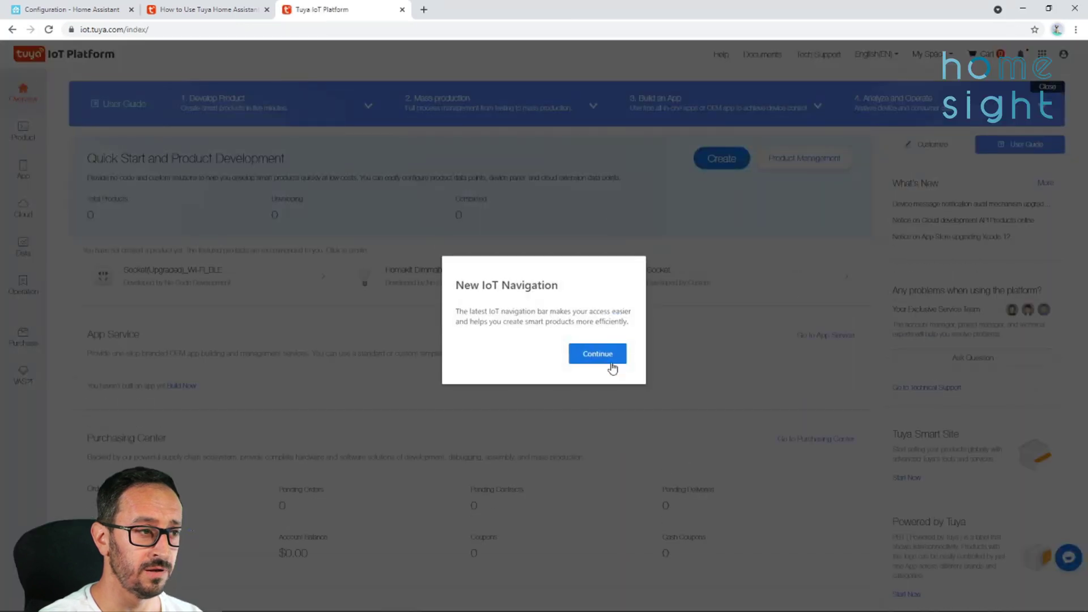
{"action": "left_click", "coordinate": [608, 362]}
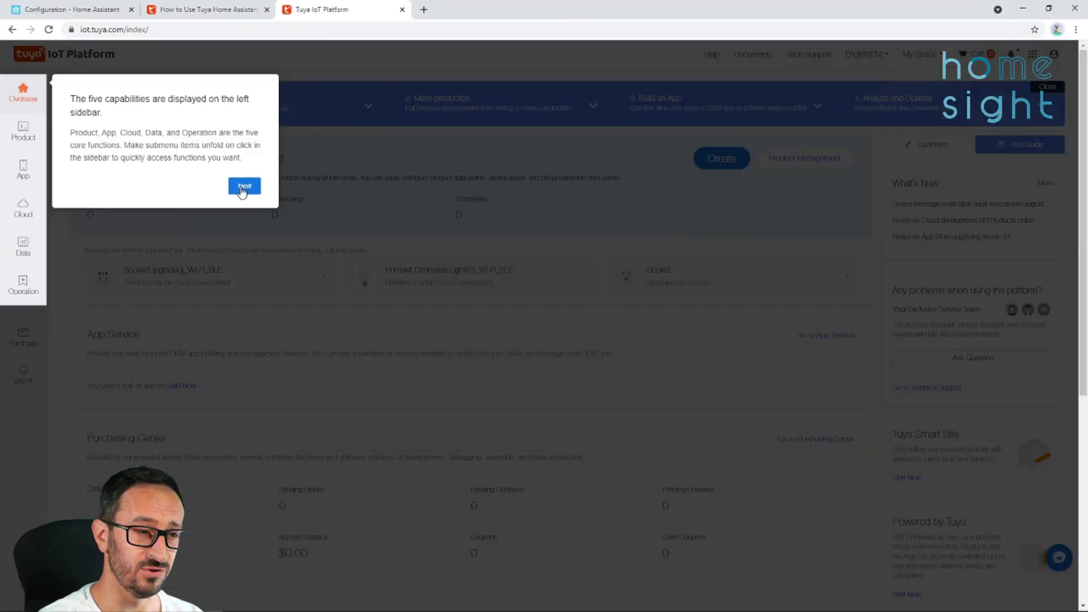
{"action": "left_click", "coordinate": [243, 192]}
{"action": "left_click", "coordinate": [791, 177]}
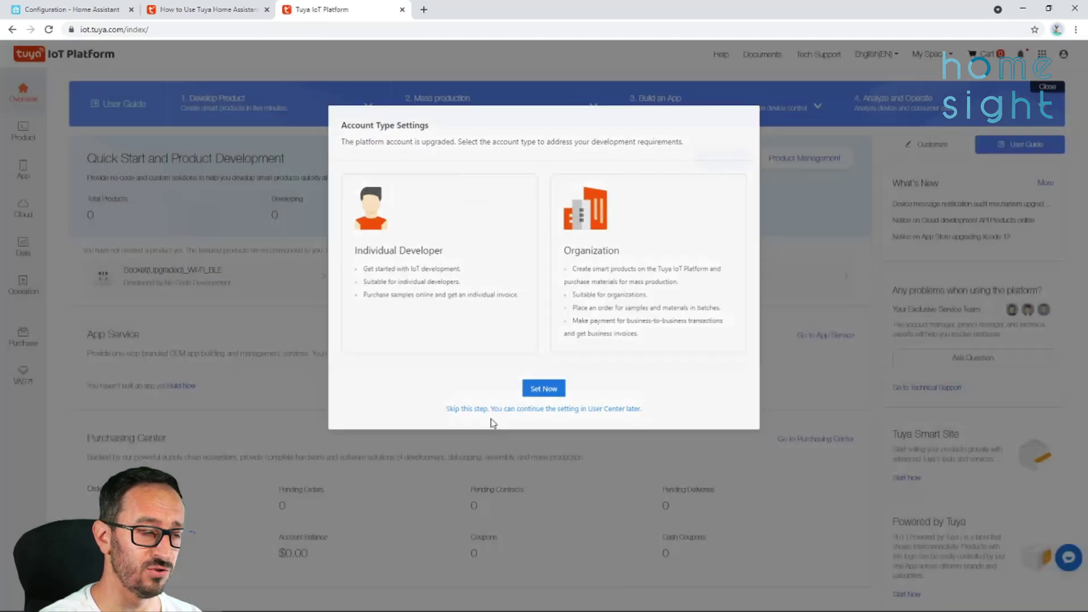
{"action": "left_click", "coordinate": [491, 409]}
Set the Account Type to Individual Developer from the account information page.
{"action": "scroll", "coordinate": [257, 377], "scroll_direction": "down", "scroll_amount": 5}
{"action": "scroll", "coordinate": [258, 377], "scroll_direction": "up", "scroll_amount": 5}
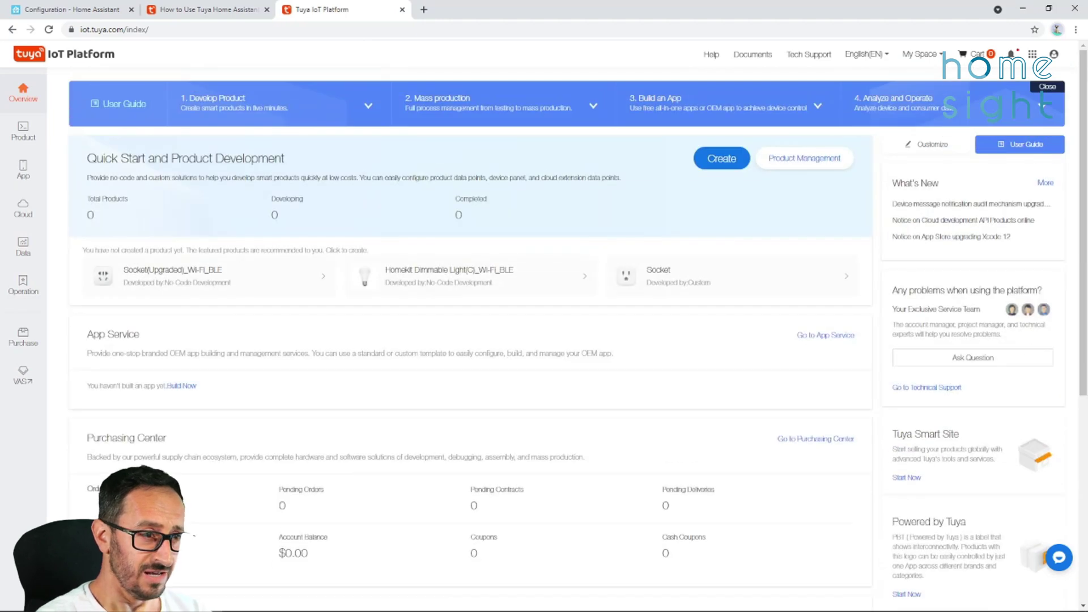
{"action": "double_click", "coordinate": [967, 325]}
{"action": "left_click", "coordinate": [1054, 55]}
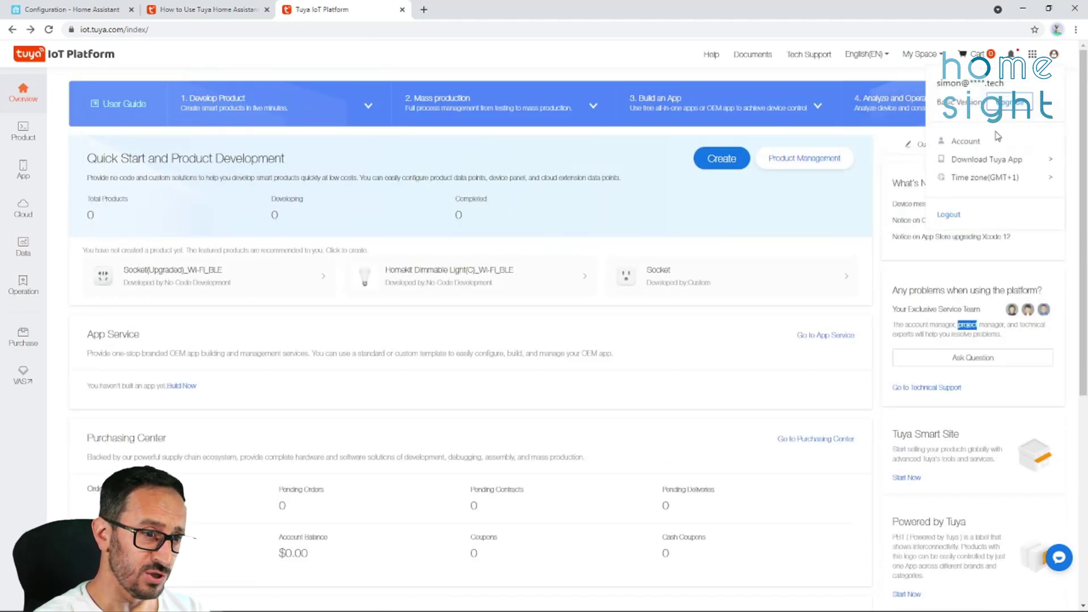
{"action": "left_click", "coordinate": [979, 143]}
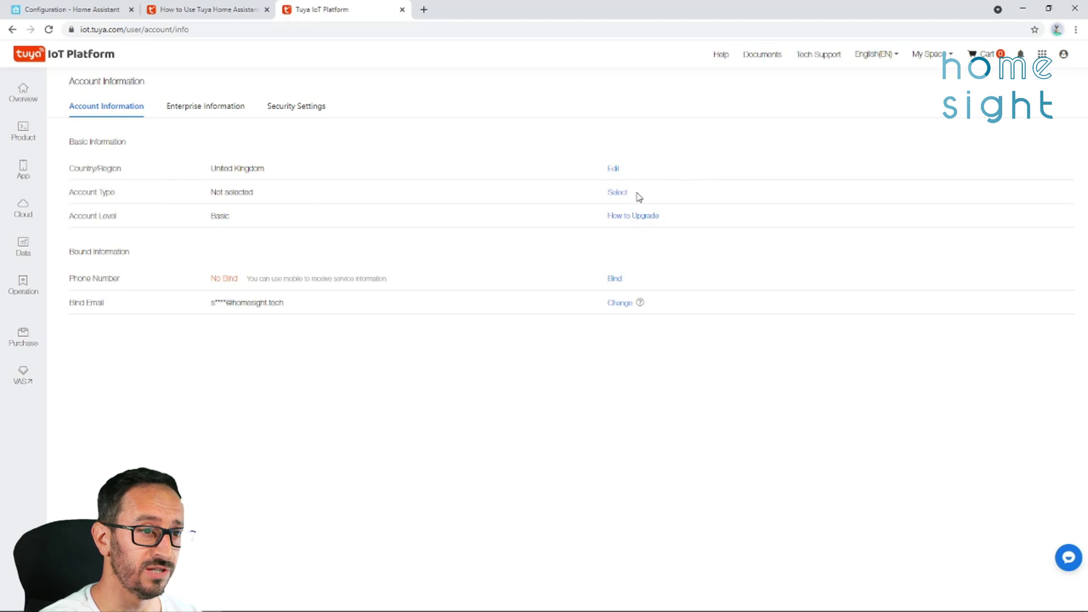
{"action": "left_click", "coordinate": [618, 193]}
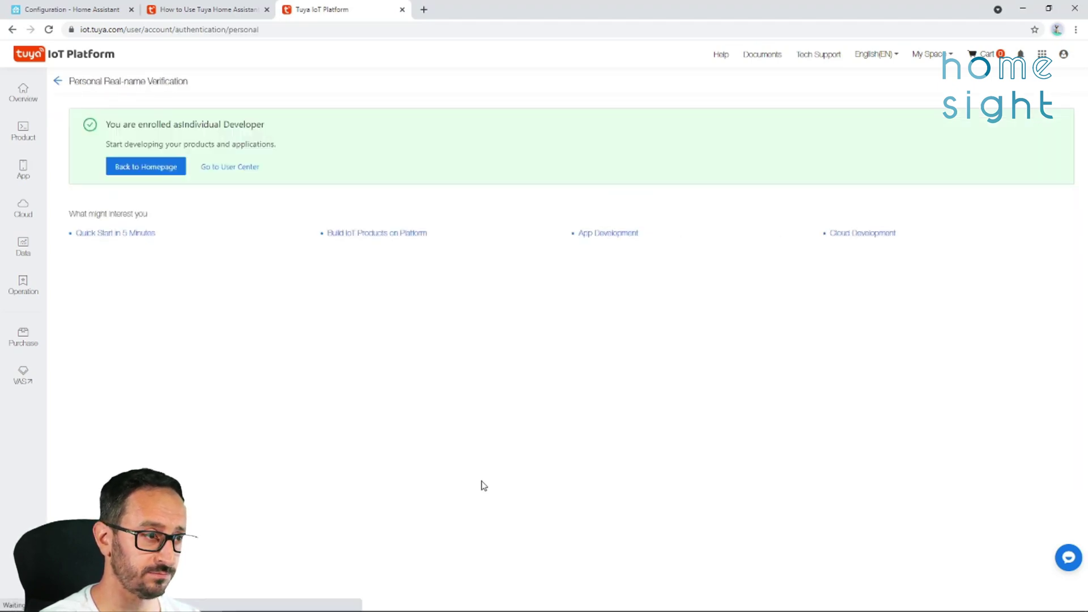
Return to the homepage and open Cloud > Development to pick the $0 Trial Edition.
{"action": "left_click", "coordinate": [140, 175]}
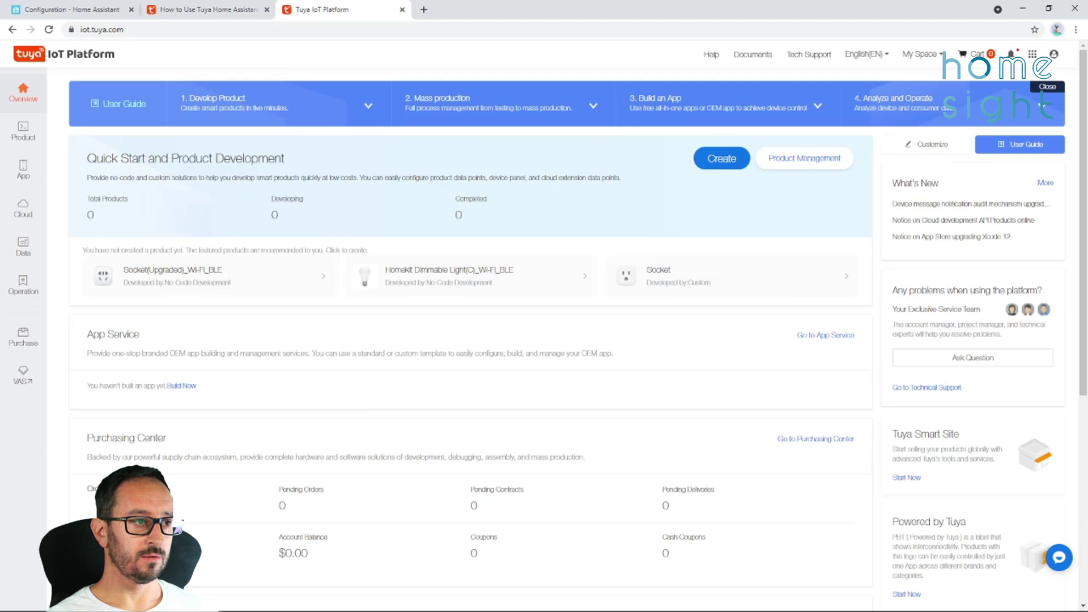
{"action": "scroll", "coordinate": [366, 414], "scroll_direction": "down", "scroll_amount": 1}
{"action": "scroll", "coordinate": [366, 413], "scroll_direction": "up", "scroll_amount": 1}
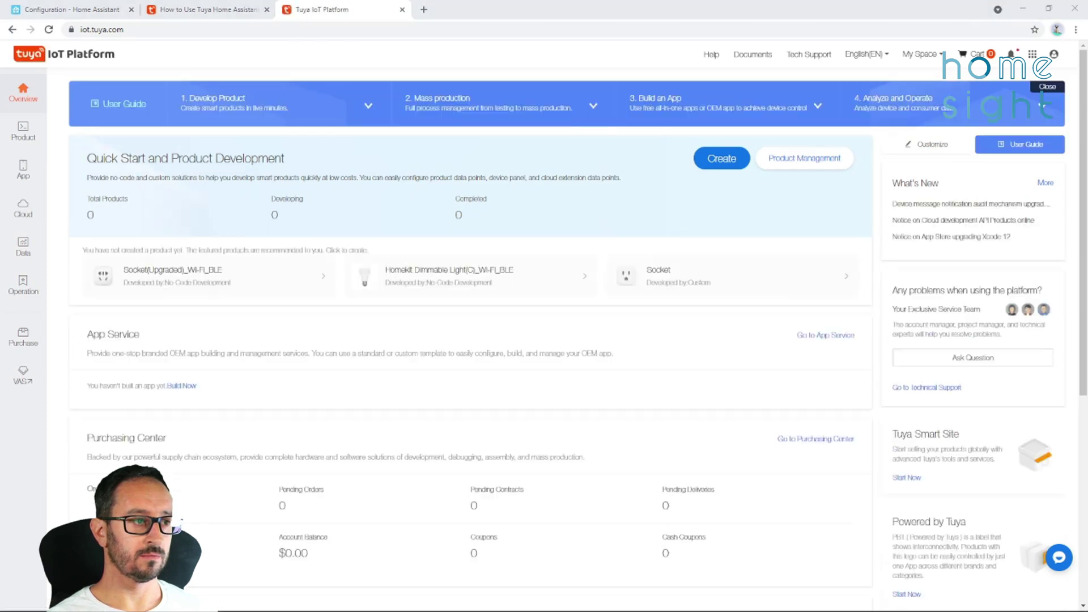
{"action": "mouse_move", "coordinate": [25, 209]}
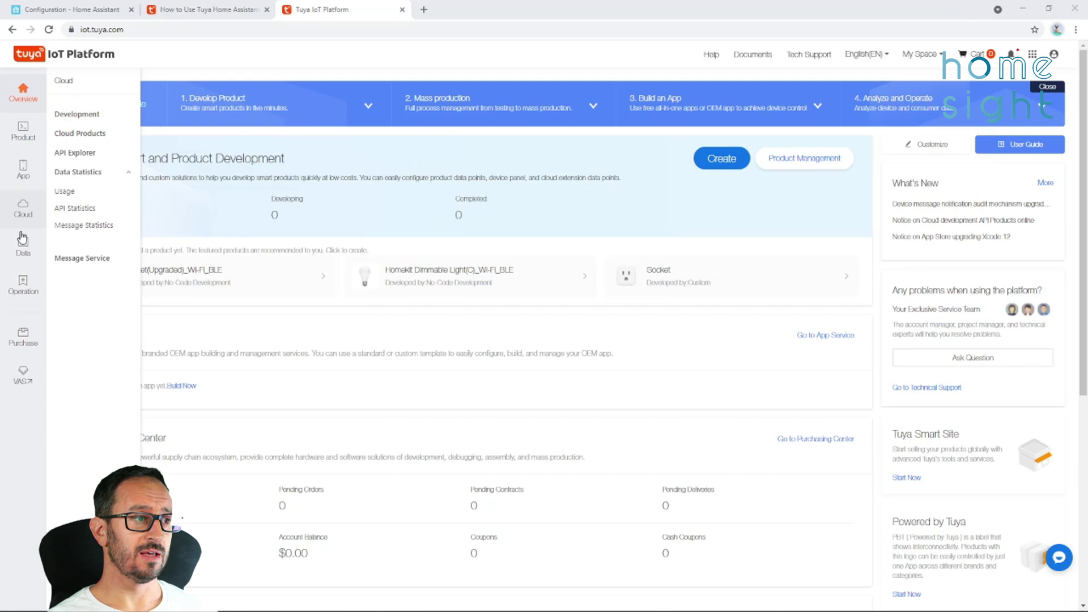
{"action": "left_click", "coordinate": [23, 213]}
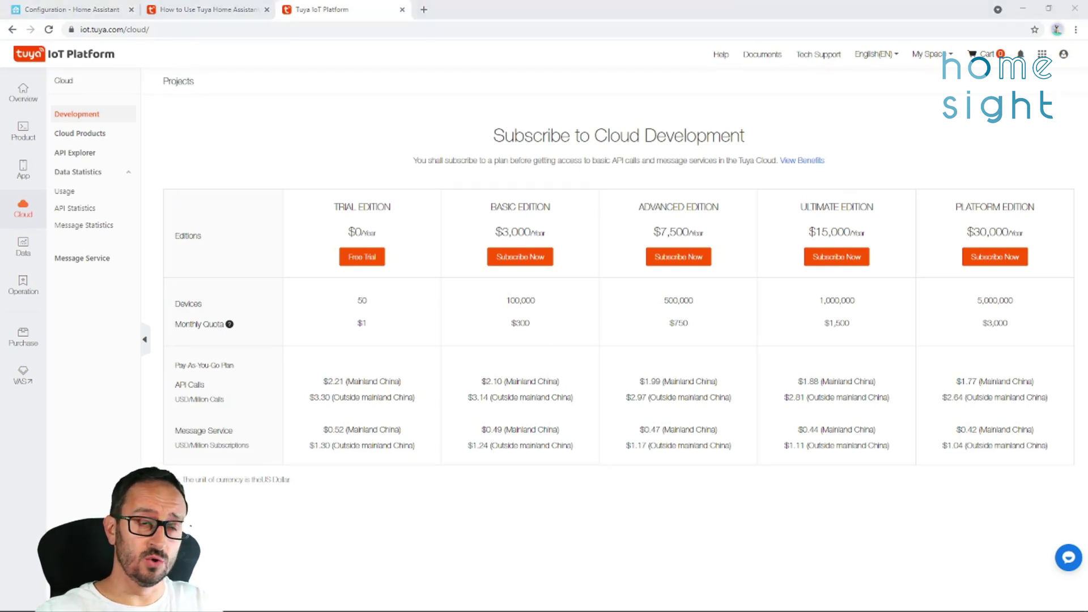
{"action": "left_click", "coordinate": [361, 259]}
{"action": "left_click", "coordinate": [362, 262]}
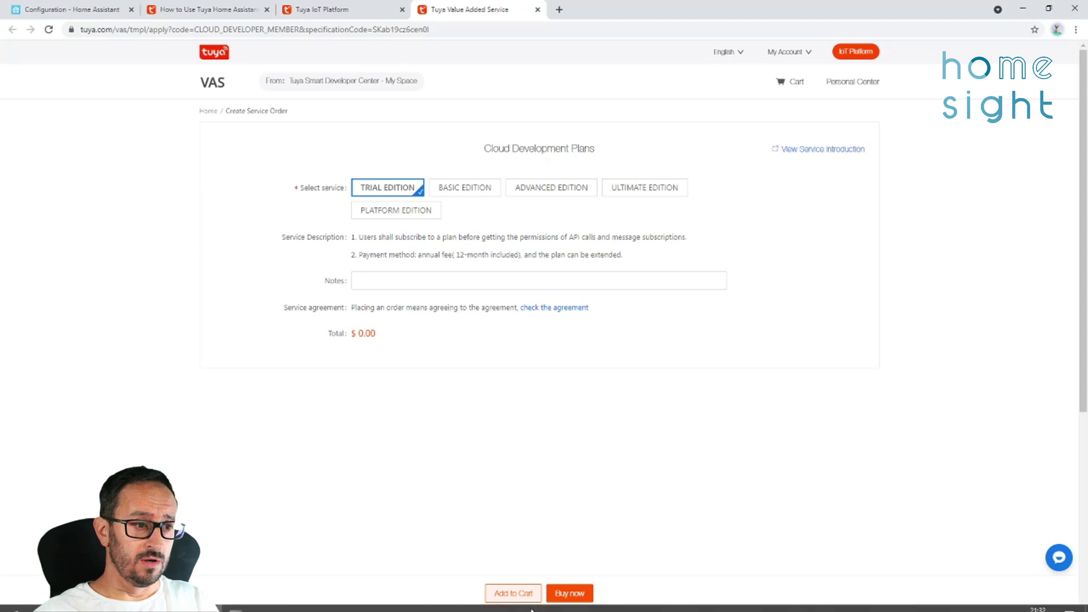
Order the free Trial Edition plan and open its contract details.
{"action": "left_click", "coordinate": [583, 585]}
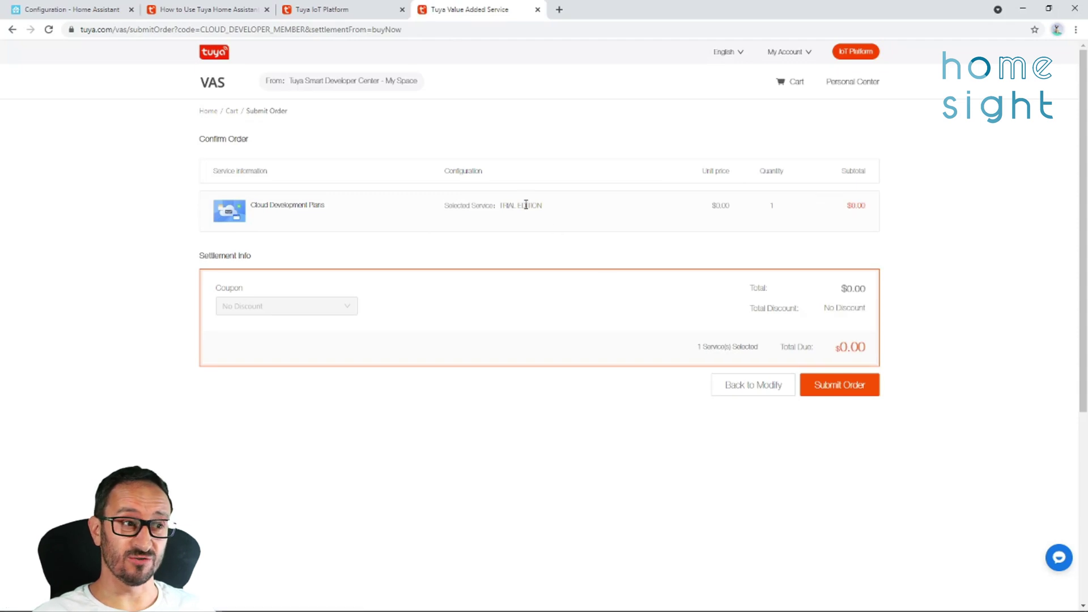
{"action": "left_click", "coordinate": [877, 390]}
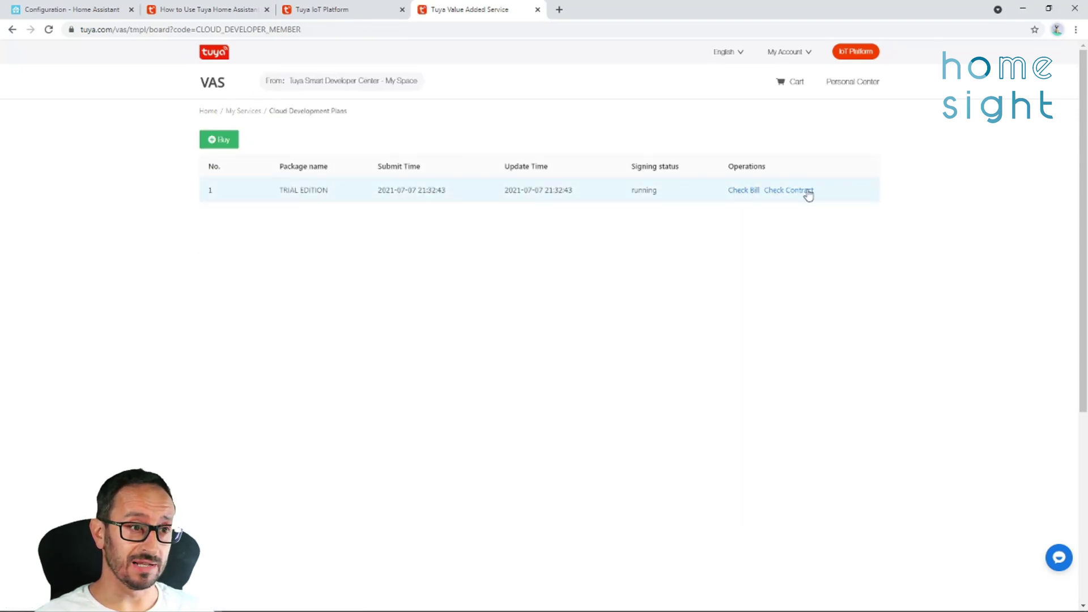
{"action": "left_click", "coordinate": [790, 193]}
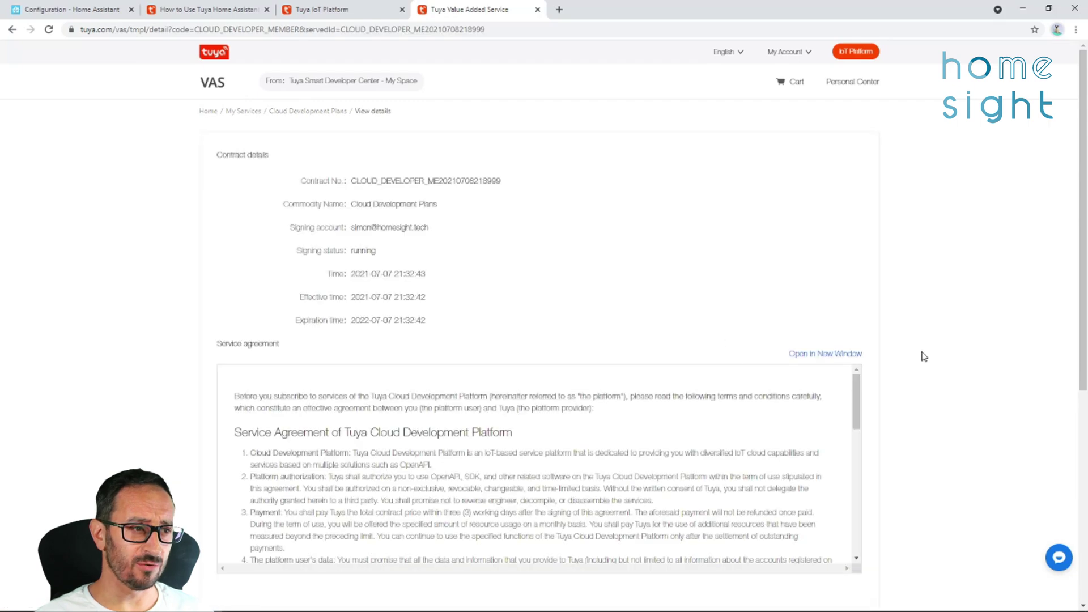
Read the contract's 2022-07-07 expiration and return to the IoT Platform overview.
{"action": "scroll", "coordinate": [936, 392], "scroll_direction": "down", "scroll_amount": 6}
{"action": "scroll", "coordinate": [940, 258], "scroll_direction": "up", "scroll_amount": 6}
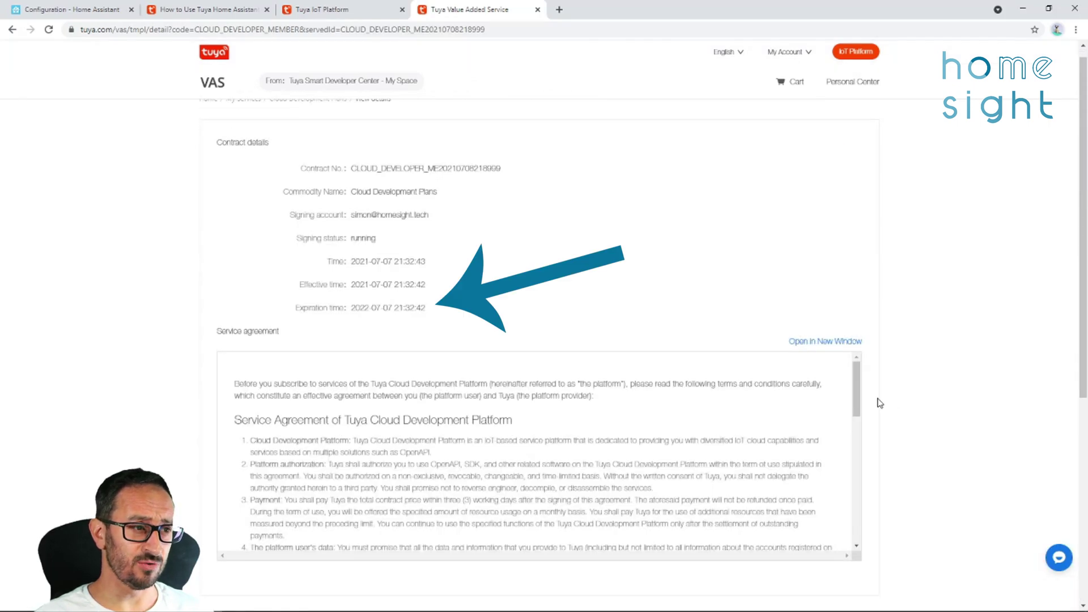
{"action": "scroll", "coordinate": [821, 453], "scroll_direction": "down", "scroll_amount": 10}
{"action": "scroll", "coordinate": [821, 454], "scroll_direction": "up", "scroll_amount": 10}
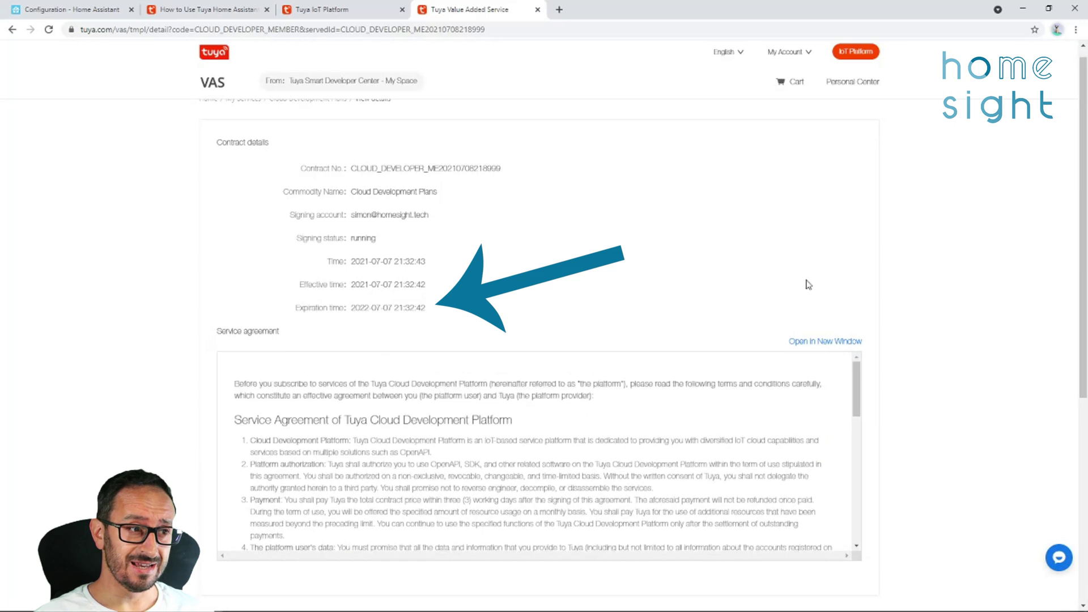
{"action": "scroll", "coordinate": [767, 215], "scroll_direction": "up", "scroll_amount": 1}
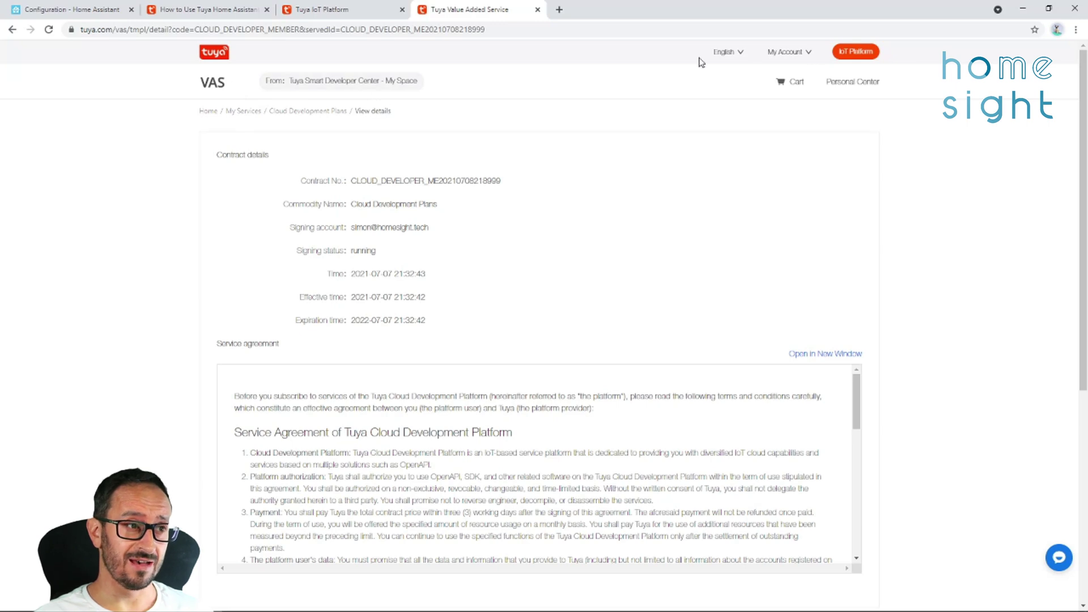
{"action": "left_click", "coordinate": [854, 51]}
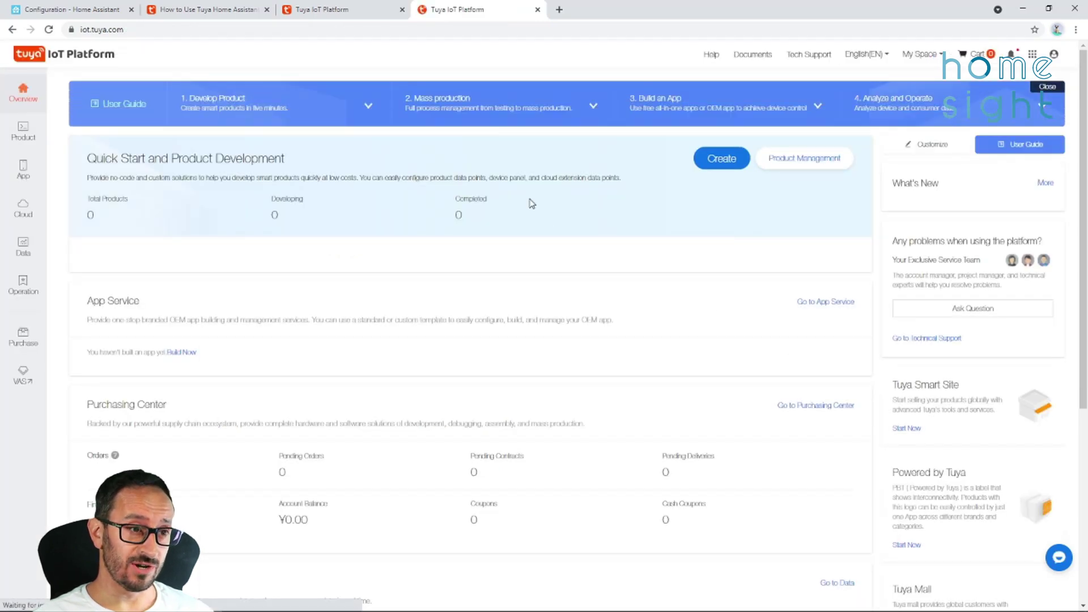
Return to Home Assistant and add a new integration, choosing Tuya v2 from a 'tuy' search.
{"action": "key", "text": "ctrl+w"}
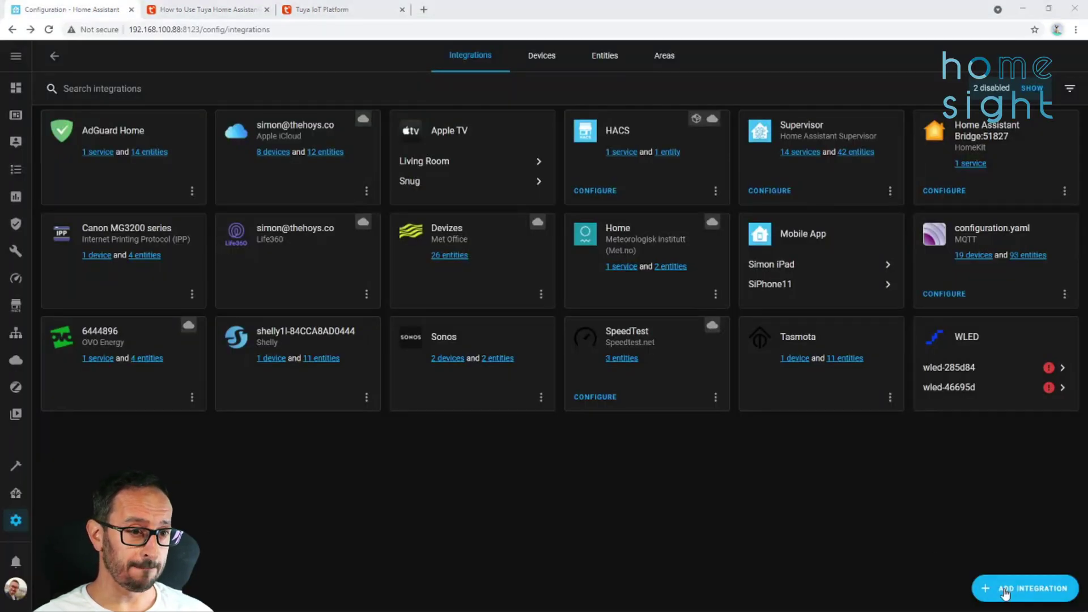
{"action": "left_click", "coordinate": [1004, 592]}
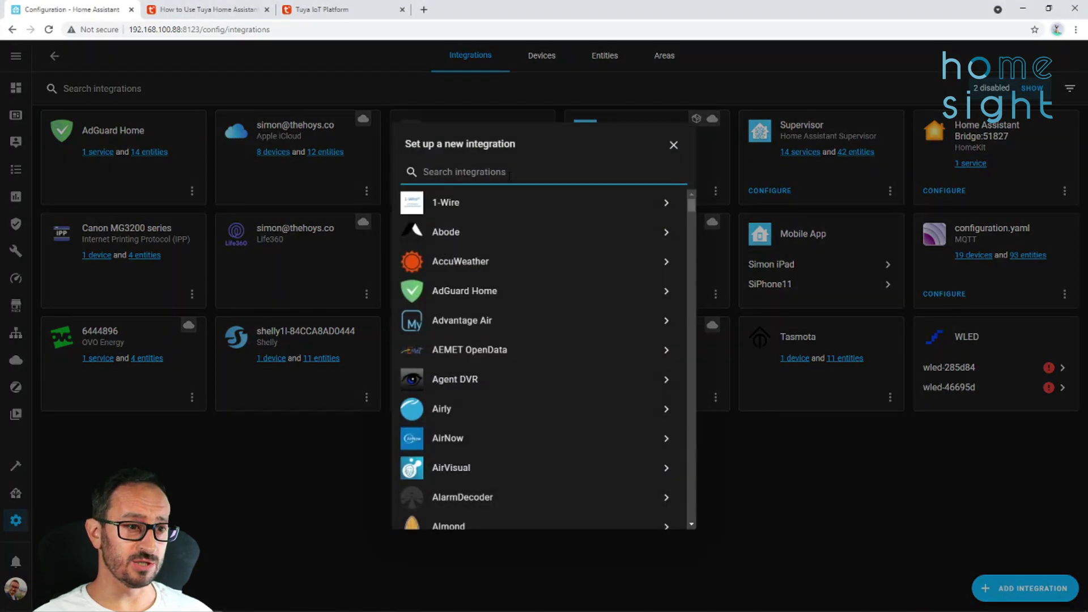
{"action": "scroll", "coordinate": [522, 291], "scroll_direction": "down", "scroll_amount": 5}
{"action": "scroll", "coordinate": [522, 291], "scroll_direction": "up", "scroll_amount": 5}
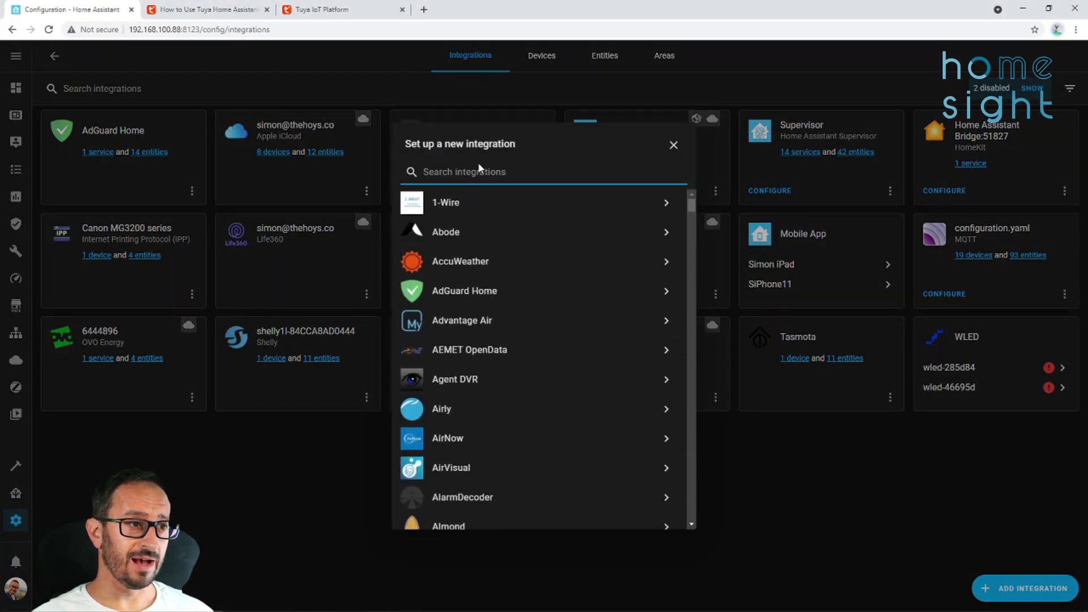
{"action": "type", "text": "tuy"}
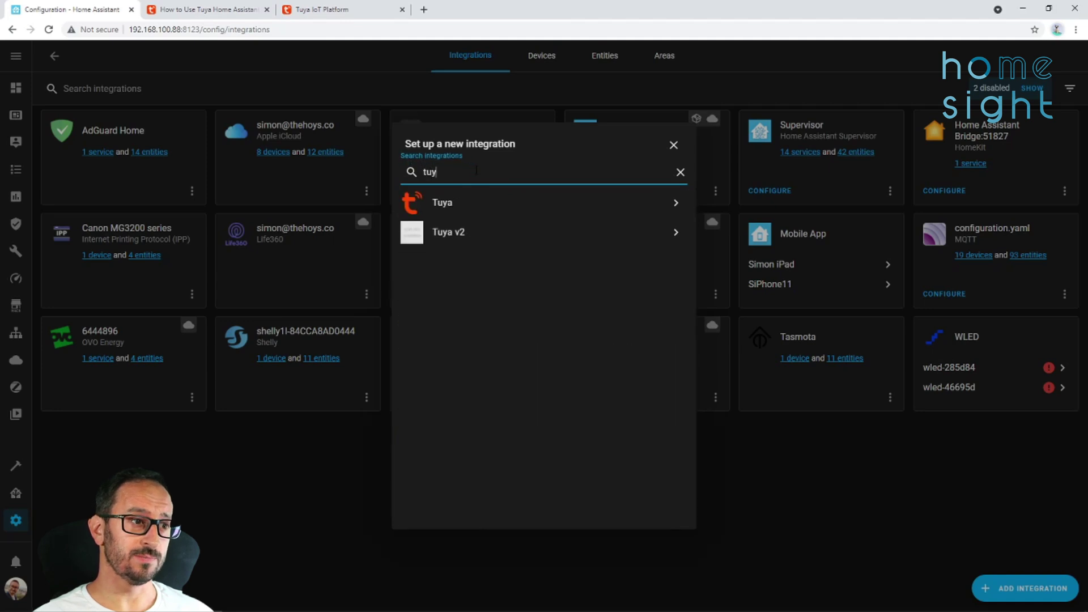
{"action": "left_click", "coordinate": [451, 242]}
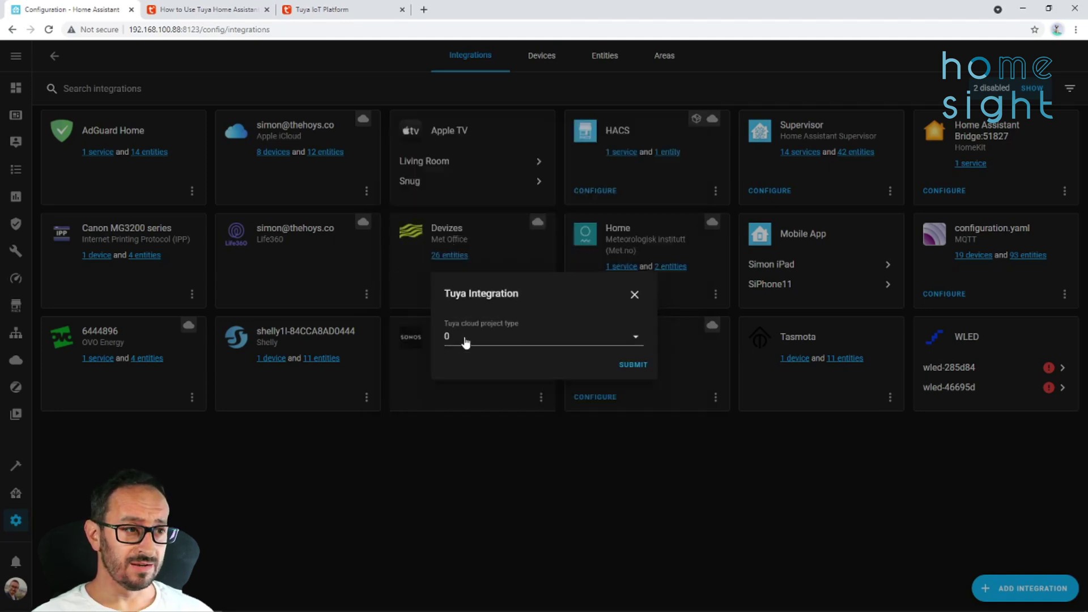
Pick Smart Home PaaS as the Tuya project type, submit, and go back to Tuya IoT Platform.
{"action": "left_click", "coordinate": [636, 337]}
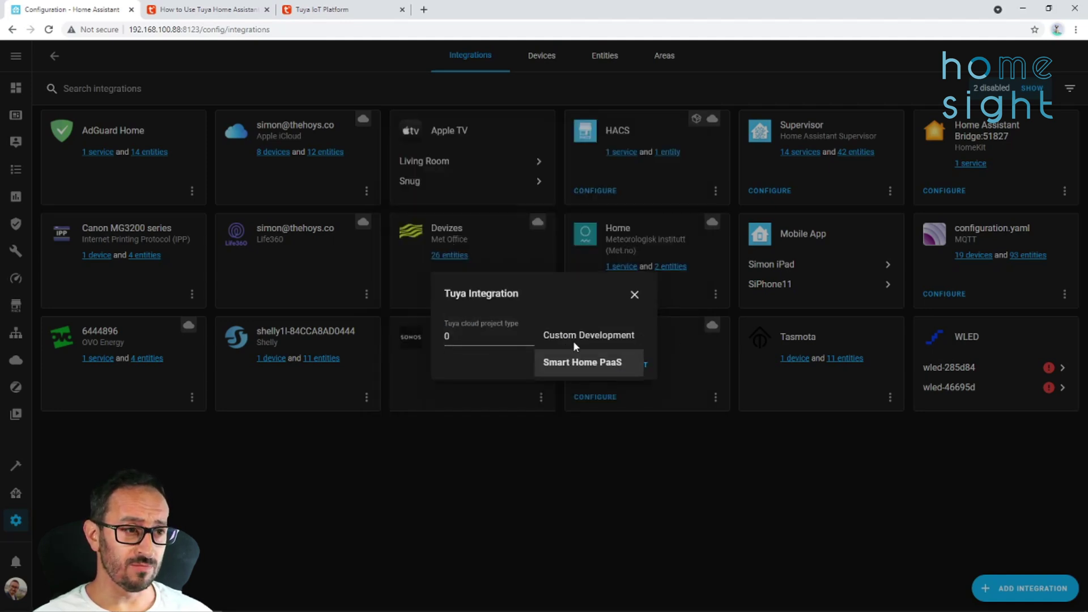
{"action": "left_click", "coordinate": [539, 368]}
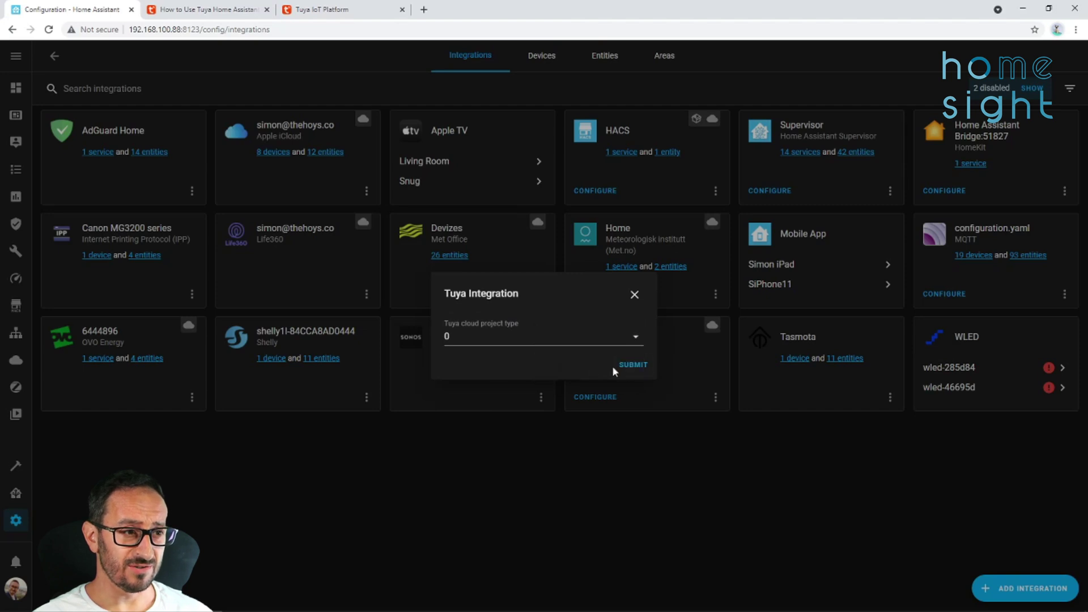
{"action": "left_click", "coordinate": [633, 367]}
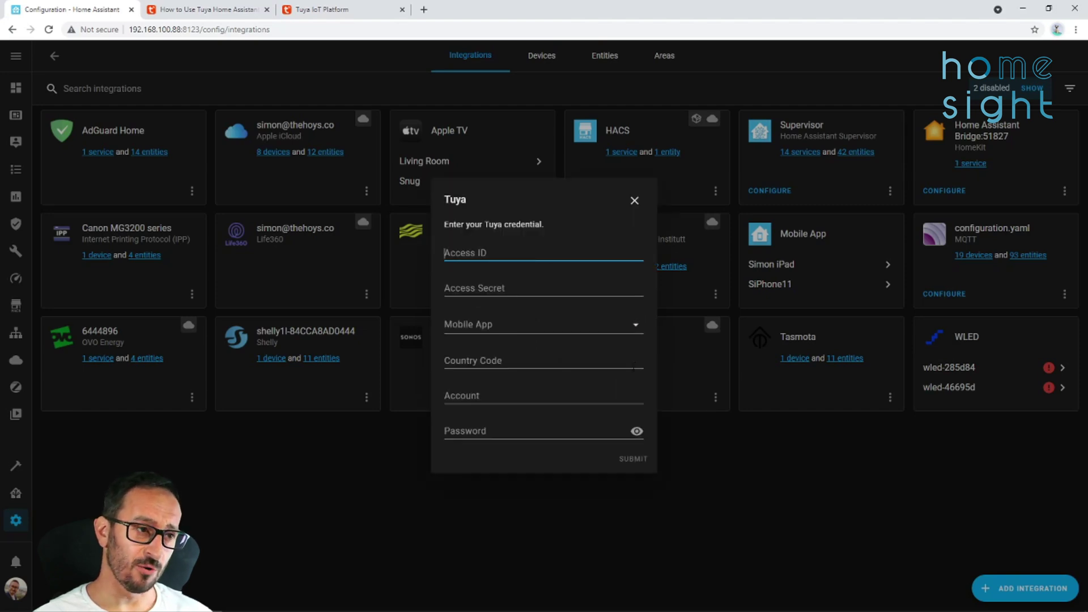
{"action": "left_click_drag", "start_coordinate": [563, 228], "coordinate": [450, 227]}
{"action": "left_click", "coordinate": [461, 228]}
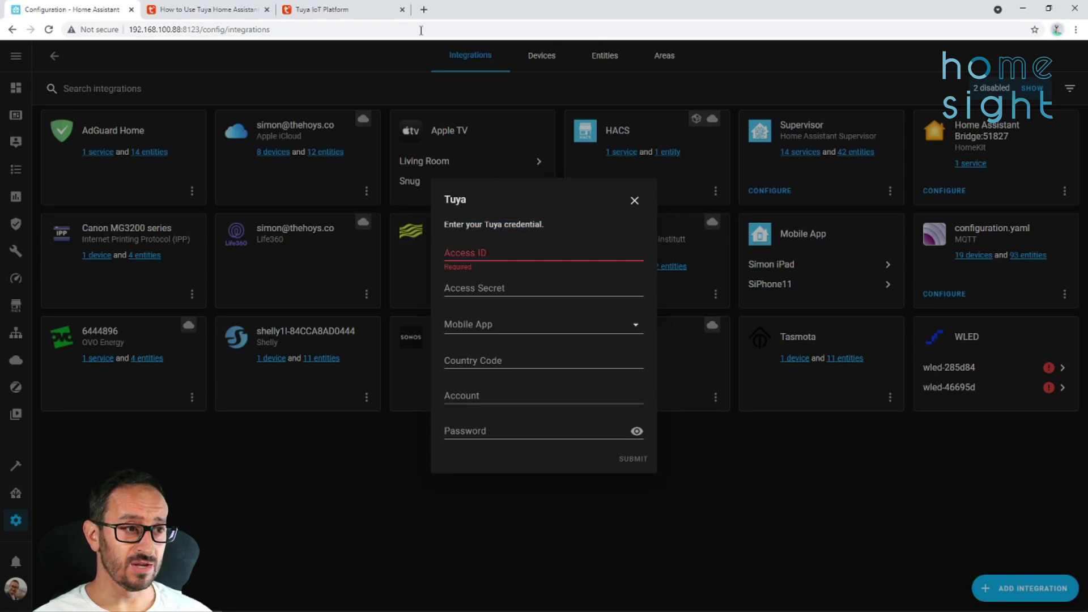
{"action": "left_click", "coordinate": [319, 11]}
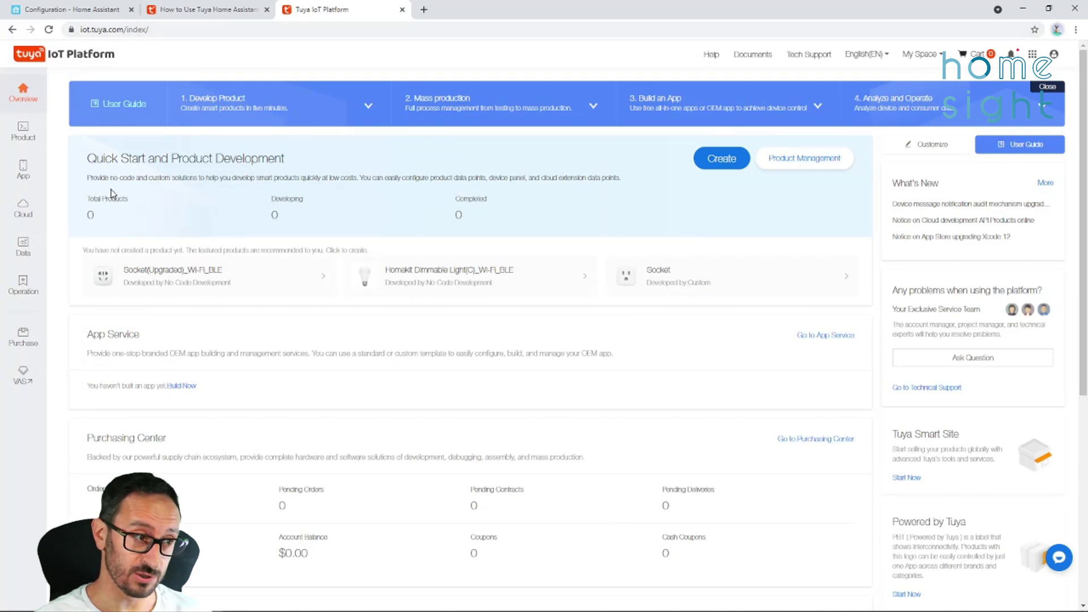
Start a new cloud project under Cloud > Development named 'Tuya2 Beta'.
{"action": "left_click", "coordinate": [26, 211]}
{"action": "left_click", "coordinate": [83, 116]}
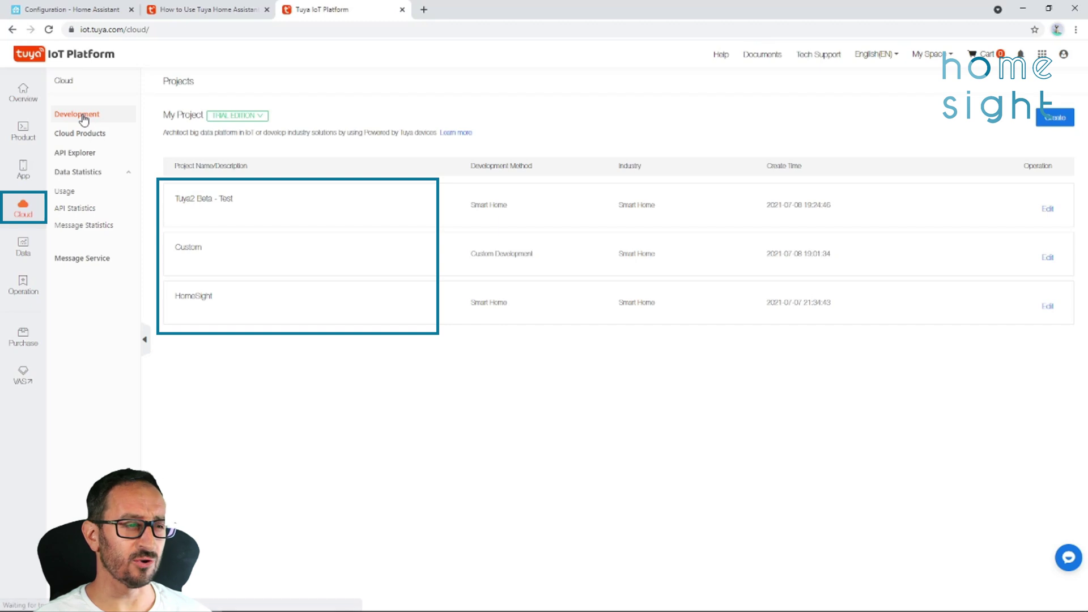
{"action": "left_click", "coordinate": [1057, 119]}
{"action": "left_click", "coordinate": [558, 150]}
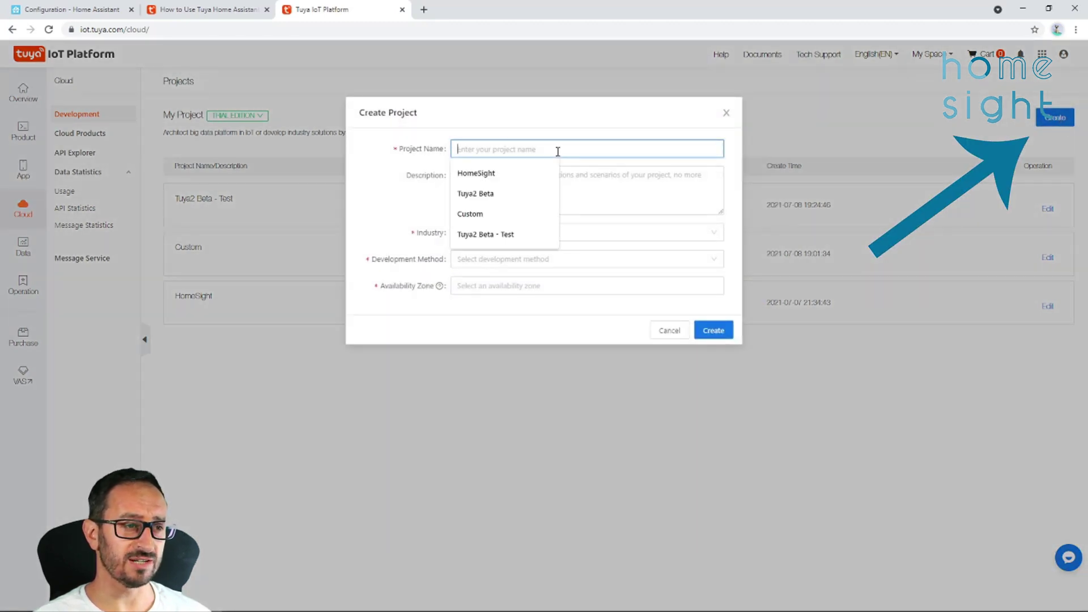
{"action": "type", "text": "Tuya B"}
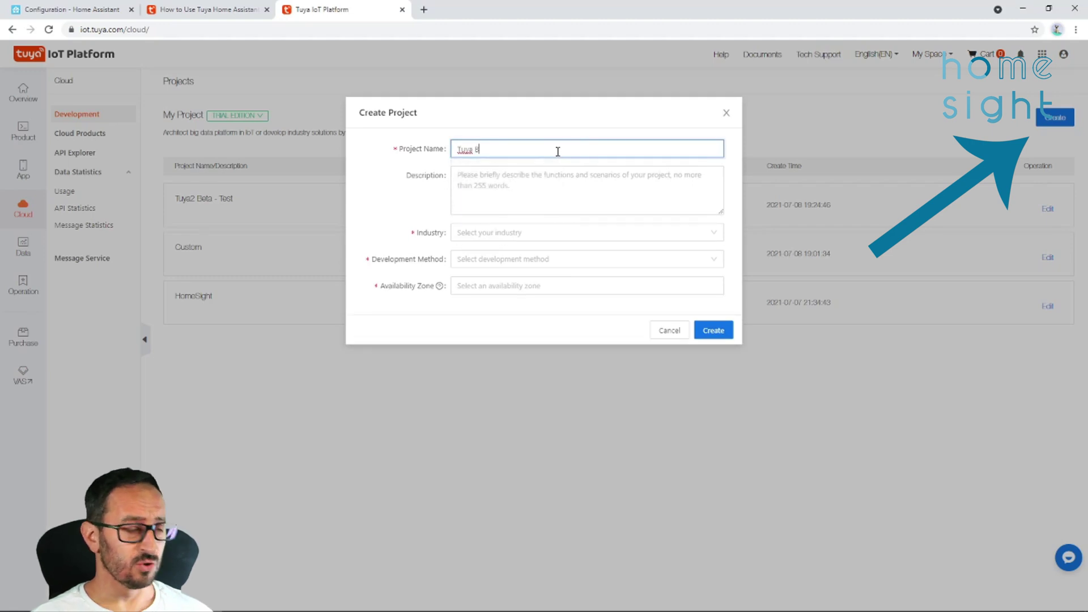
{"action": "key", "text": "BackSpace"}
{"action": "key", "text": "BackSpace"}
{"action": "type", "text": "2 Beta"}
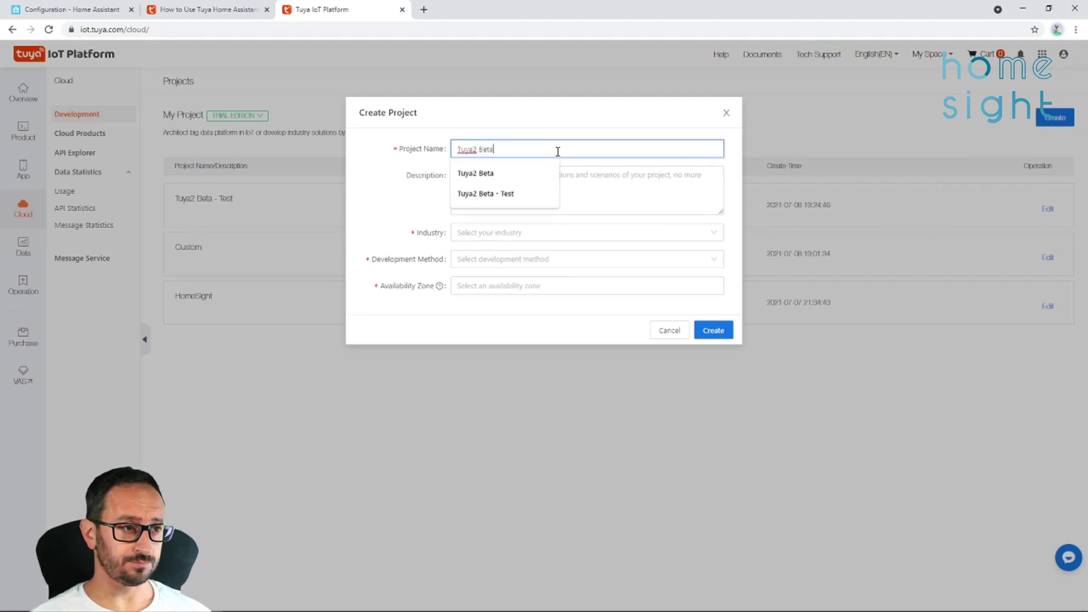
{"action": "left_click", "coordinate": [508, 175]}
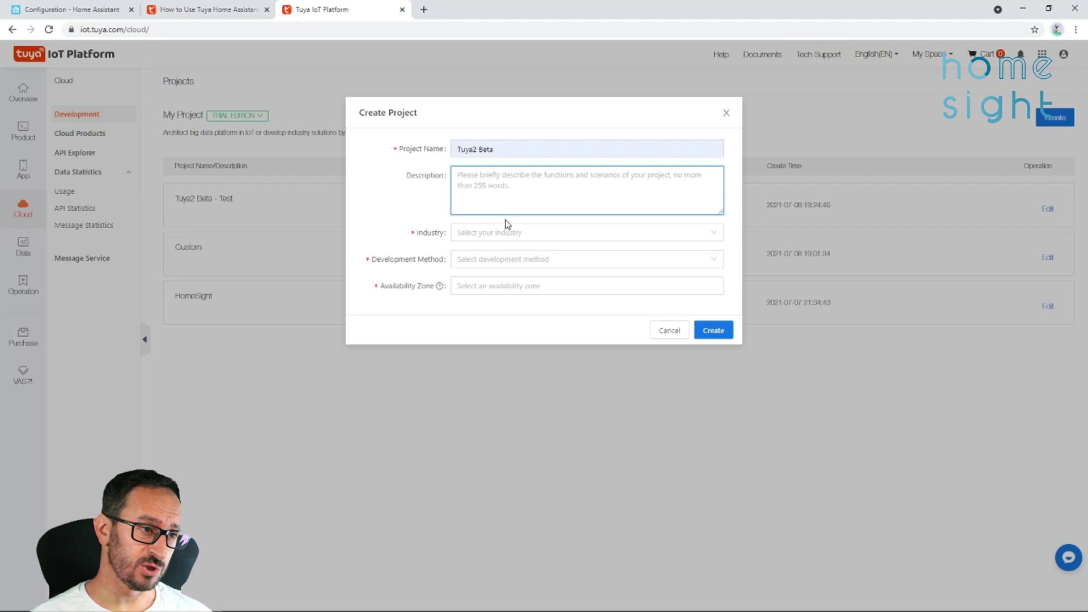
Set industry and development method to Smart Home, zones Europe and Western Europe, then create it.
{"action": "left_click", "coordinate": [505, 230]}
{"action": "left_click", "coordinate": [491, 255]}
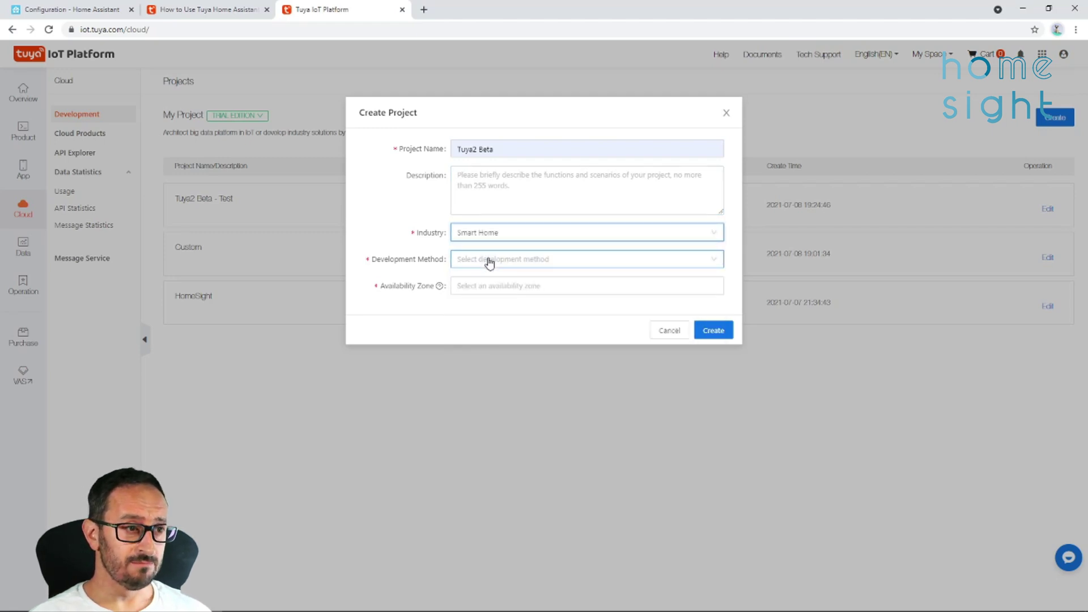
{"action": "left_click", "coordinate": [489, 263]}
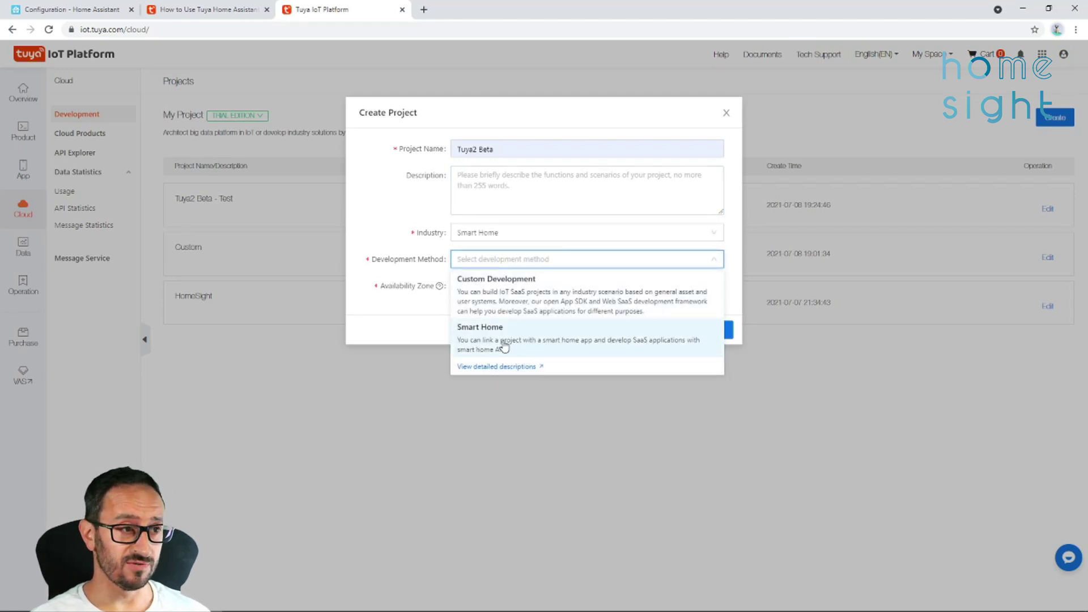
{"action": "left_click", "coordinate": [477, 345]}
{"action": "left_click", "coordinate": [690, 288]}
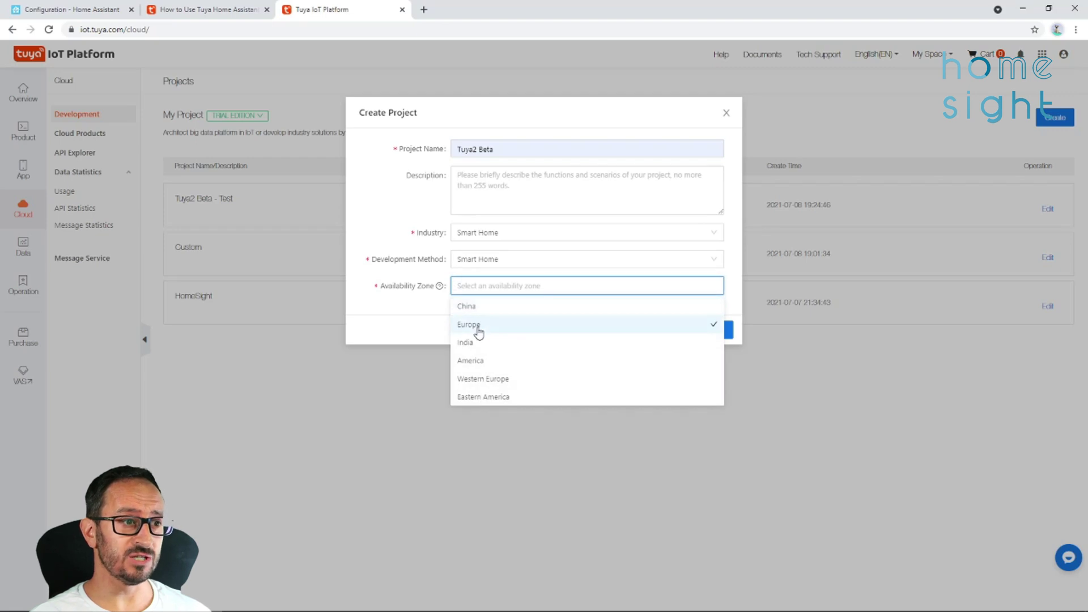
{"action": "left_click", "coordinate": [478, 328]}
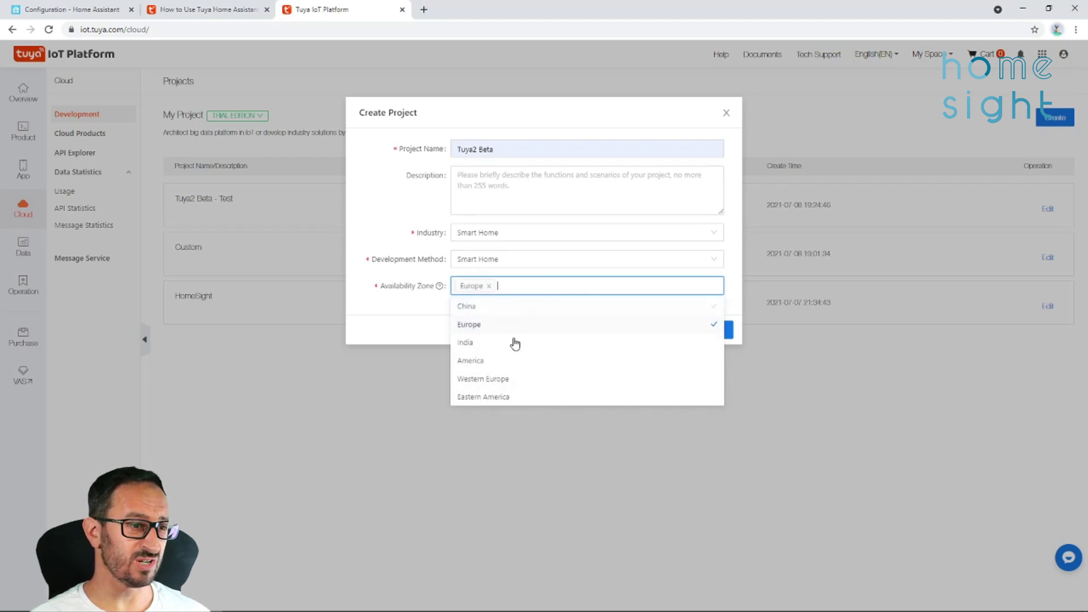
{"action": "left_click", "coordinate": [494, 381]}
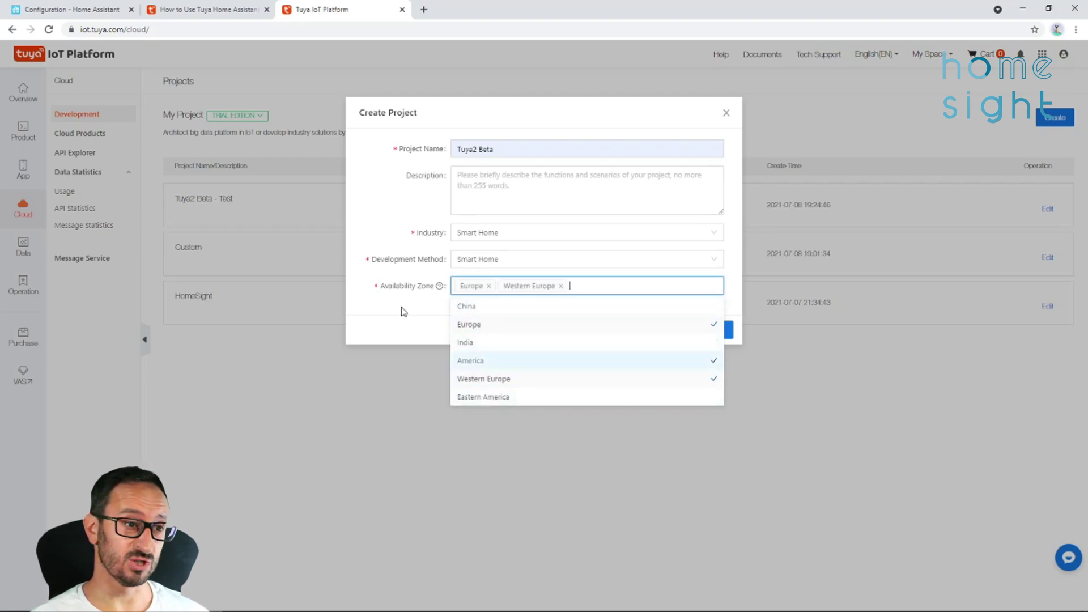
{"action": "left_click", "coordinate": [374, 320]}
{"action": "left_click", "coordinate": [715, 331]}
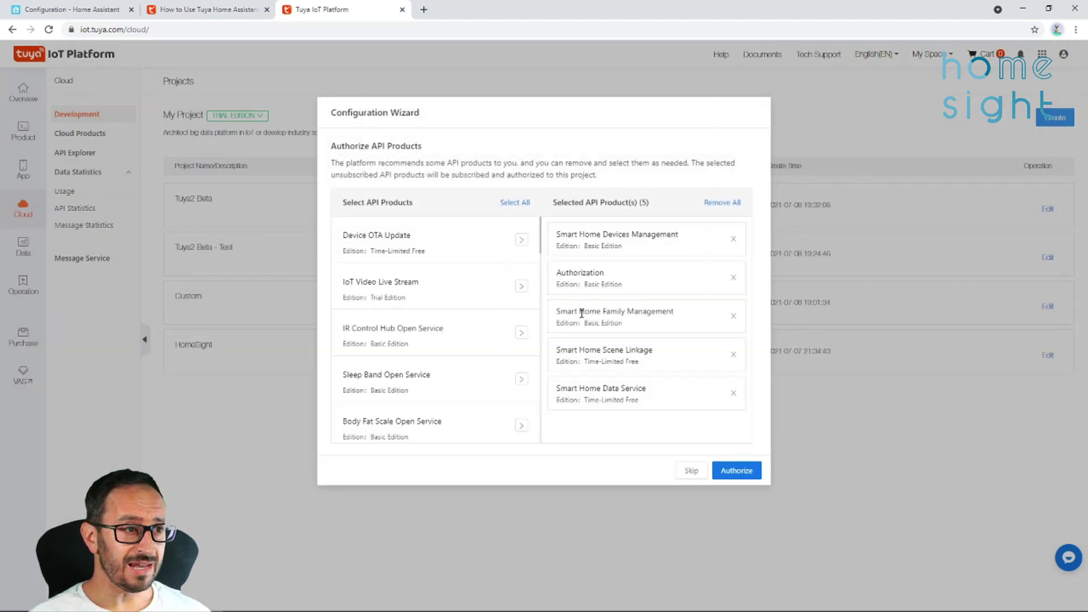
Add Device status notification to the selected API products and authorize all six for Tuya2 Beta.
{"action": "left_click_drag", "start_coordinate": [540, 235], "coordinate": [543, 430]}
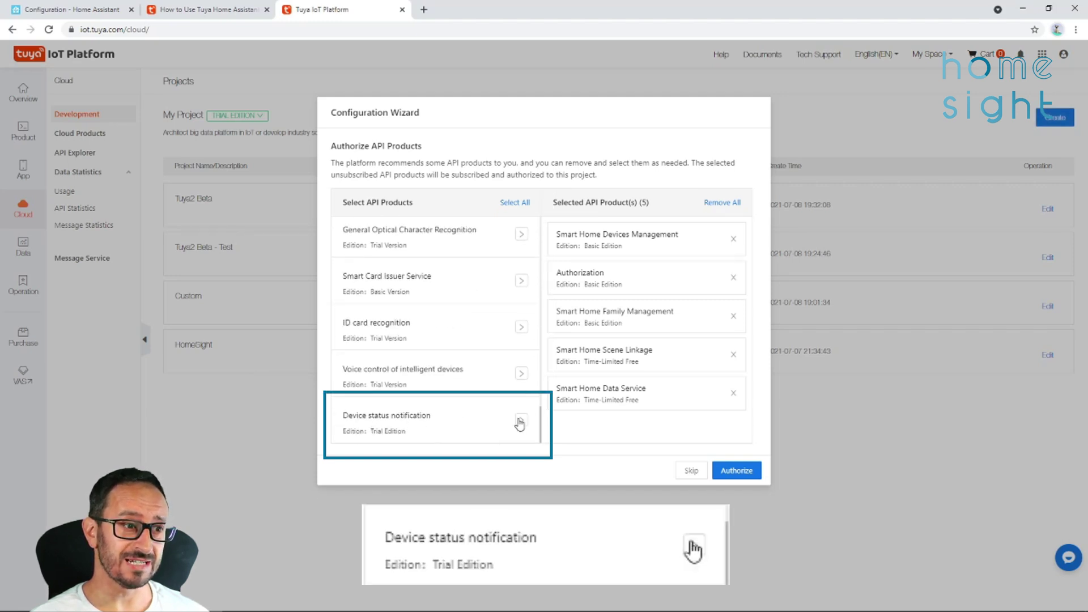
{"action": "left_click", "coordinate": [520, 420]}
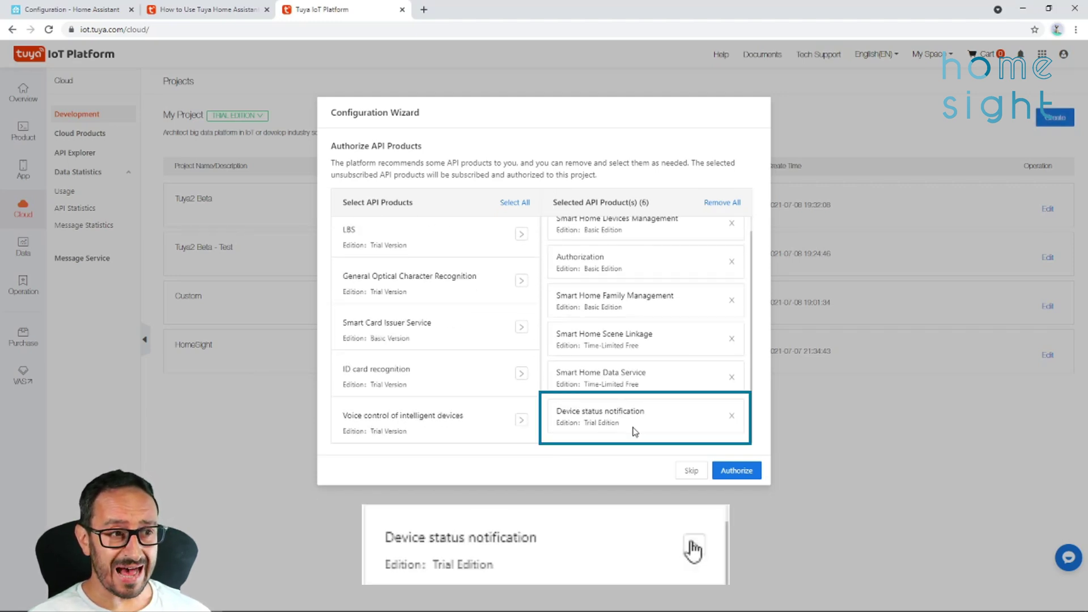
{"action": "scroll", "coordinate": [453, 406], "scroll_direction": "up", "scroll_amount": 10}
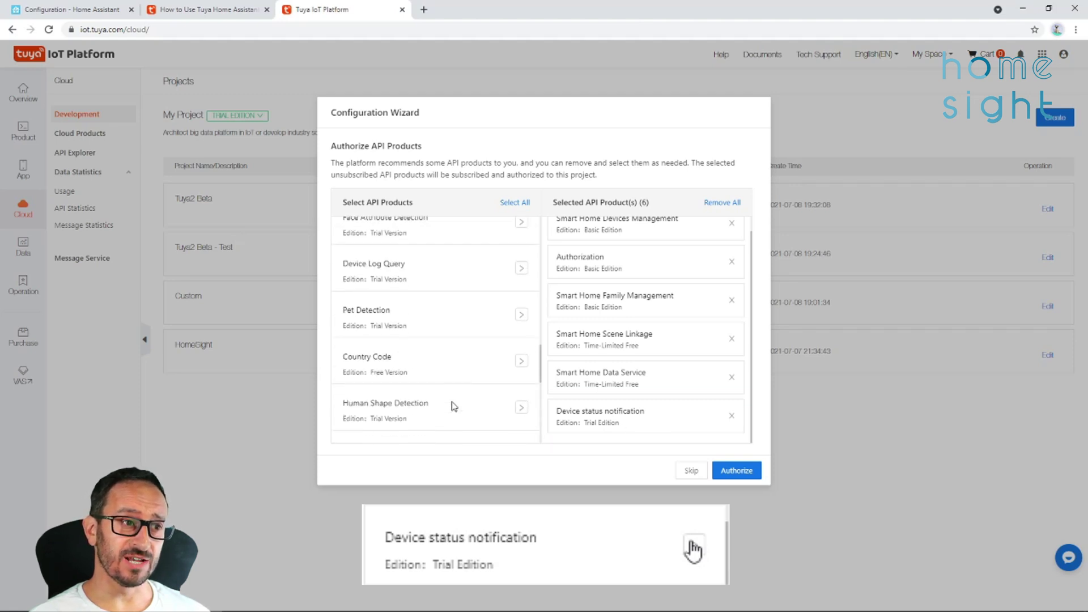
{"action": "scroll", "coordinate": [453, 405], "scroll_direction": "up", "scroll_amount": 2}
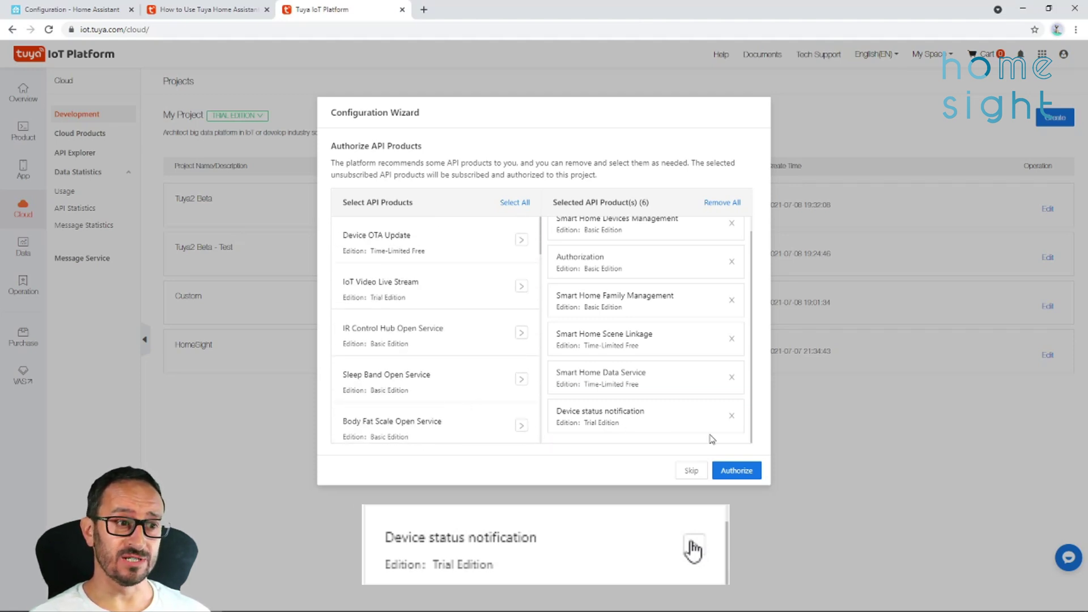
{"action": "left_click", "coordinate": [748, 472]}
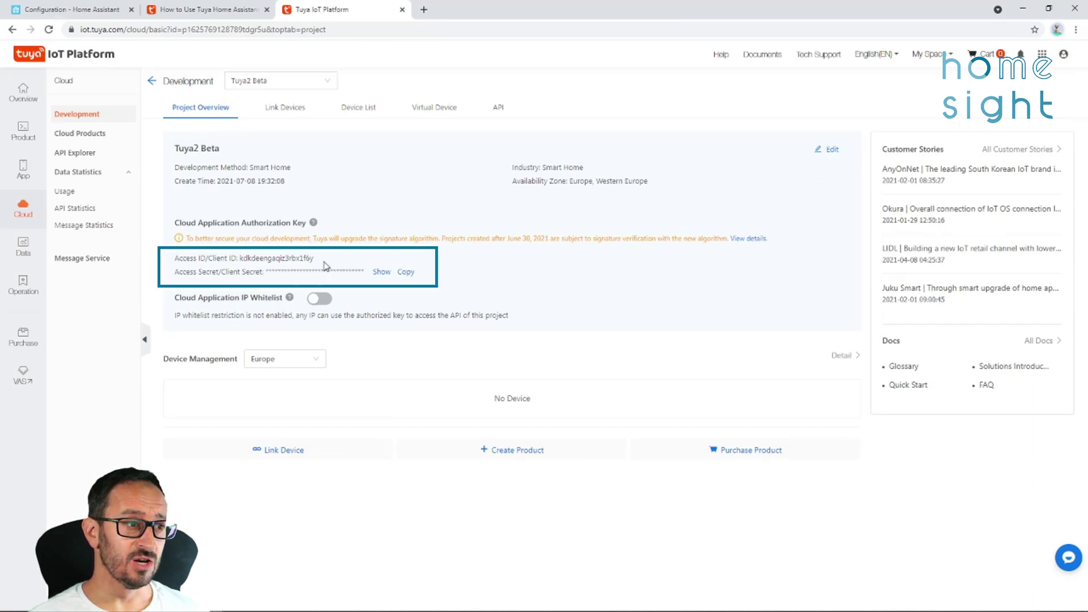
Copy the project's Access ID and Access Secret from Tuya into the Home Assistant Tuya form.
{"action": "left_click_drag", "start_coordinate": [326, 266], "coordinate": [238, 261]}
{"action": "right_click", "coordinate": [266, 256]}
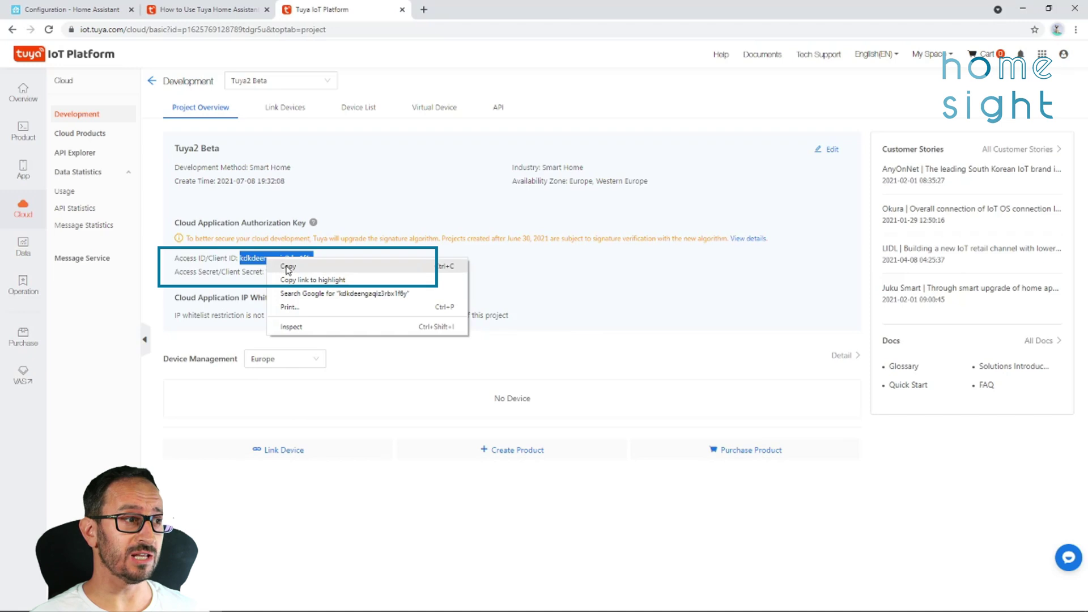
{"action": "left_click", "coordinate": [281, 265]}
{"action": "left_click", "coordinate": [28, 6]}
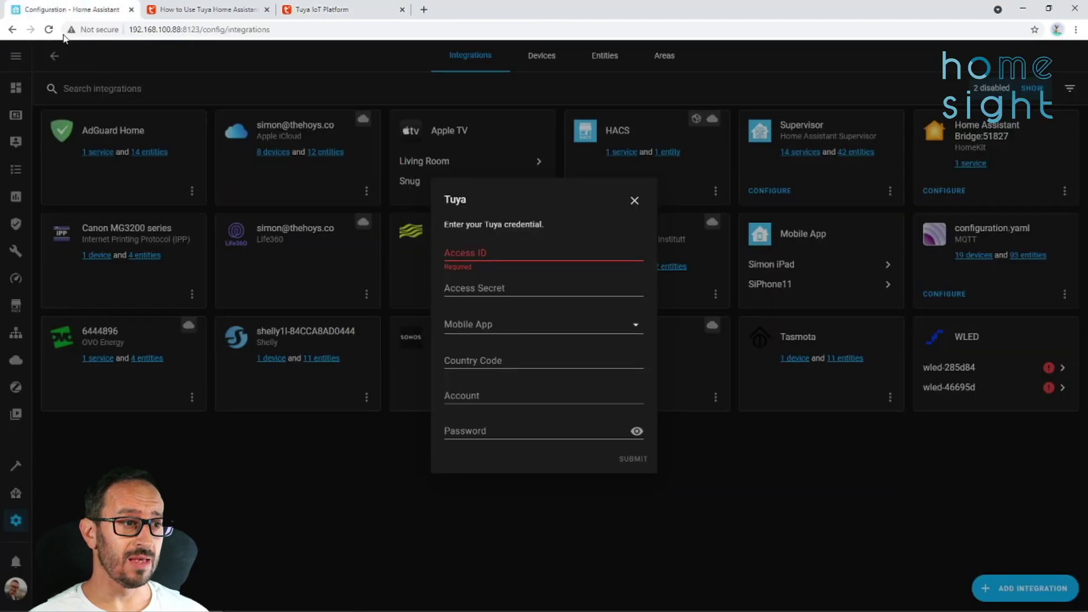
{"action": "right_click", "coordinate": [465, 256]}
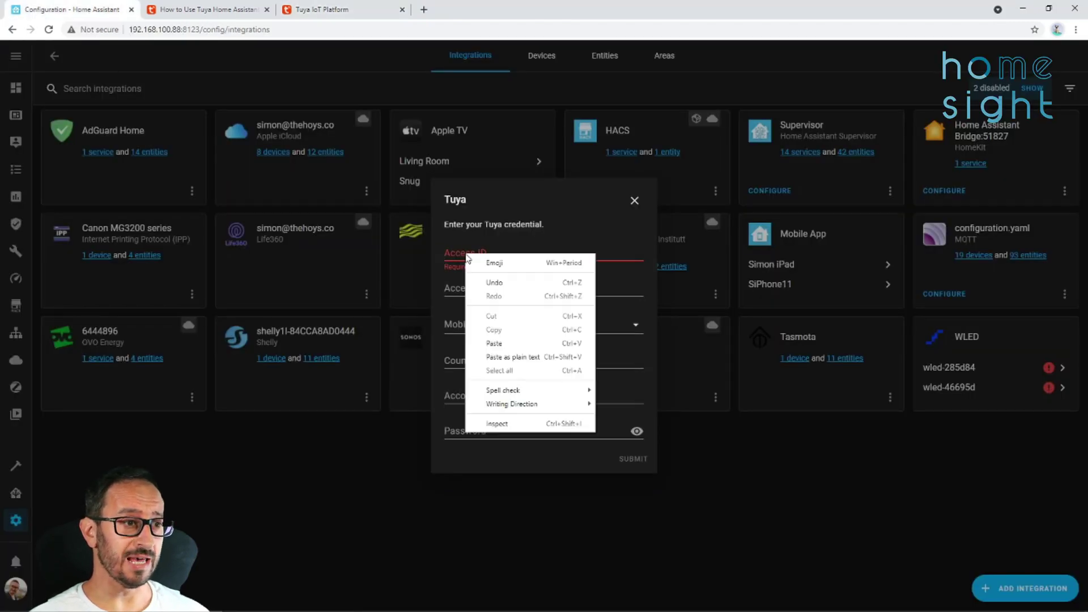
{"action": "left_click", "coordinate": [499, 342]}
{"action": "left_click", "coordinate": [320, 9]}
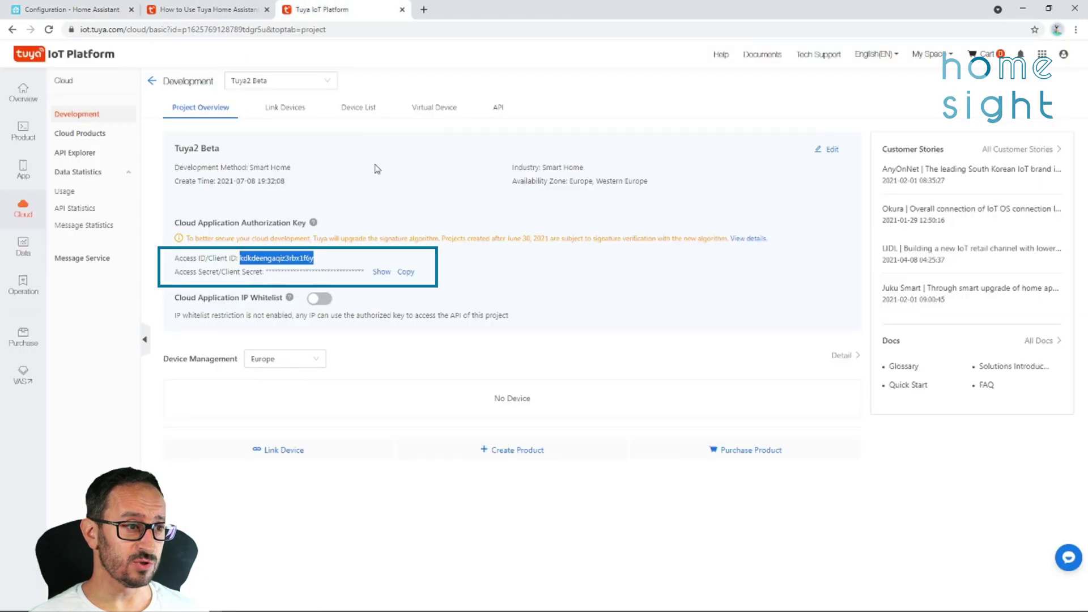
{"action": "left_click", "coordinate": [401, 273]}
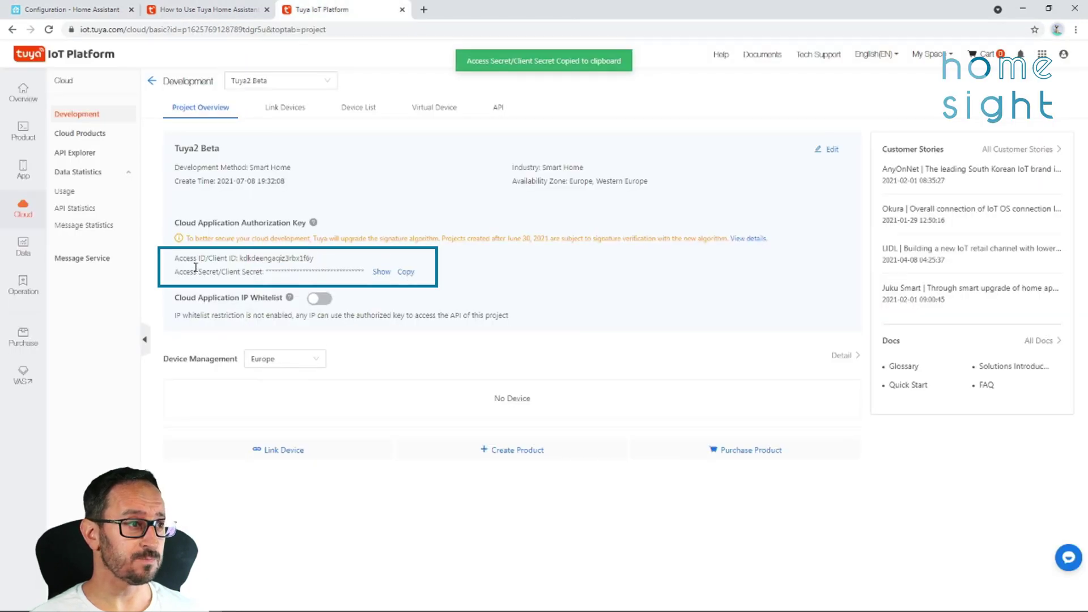
{"action": "left_click", "coordinate": [65, 9]}
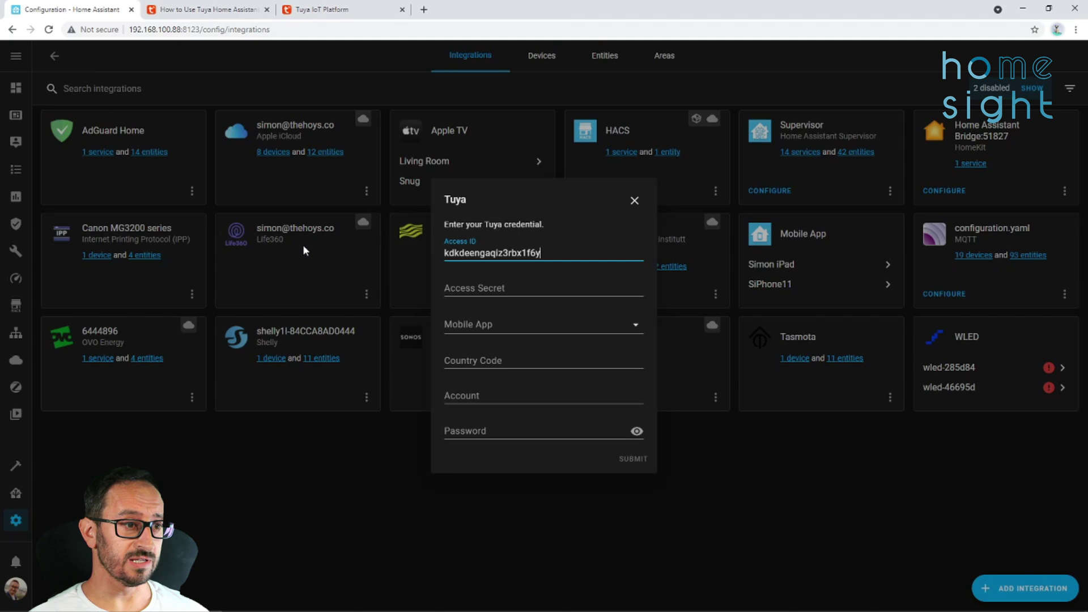
{"action": "left_click", "coordinate": [445, 288]}
{"action": "right_click", "coordinate": [483, 290]}
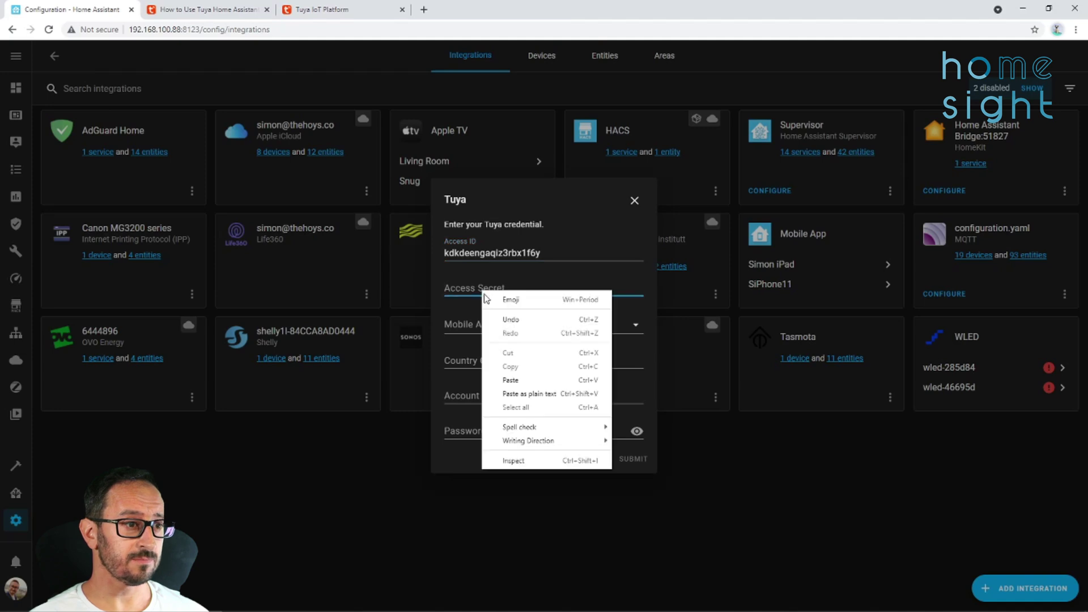
{"action": "left_click", "coordinate": [517, 378]}
Choose Smart Life as the app, enter country code +44, the account e-mail and password.
{"action": "left_click", "coordinate": [485, 331]}
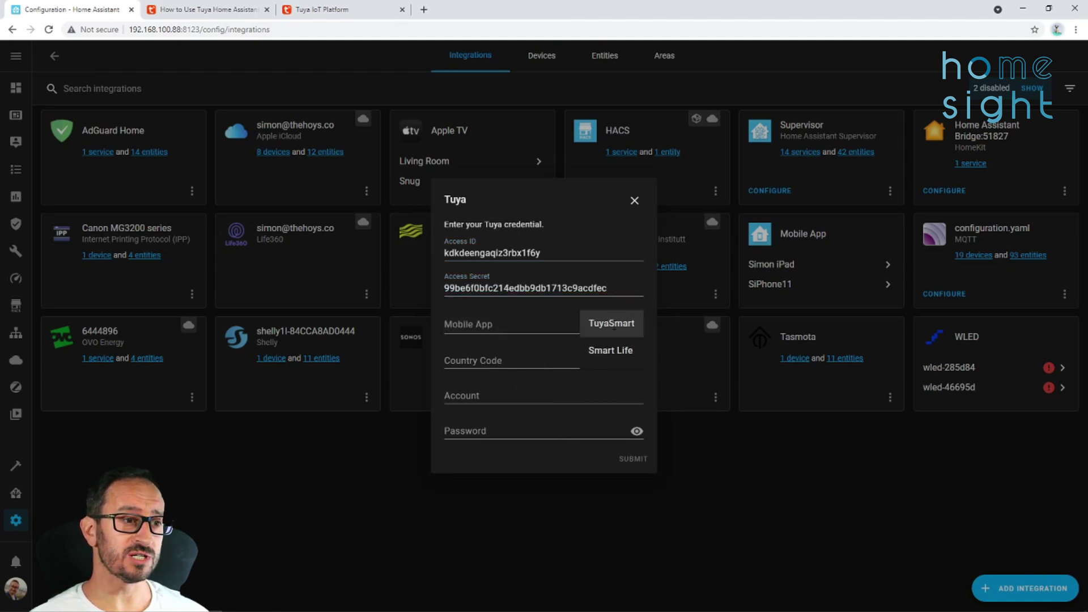
{"action": "left_click", "coordinate": [615, 351]}
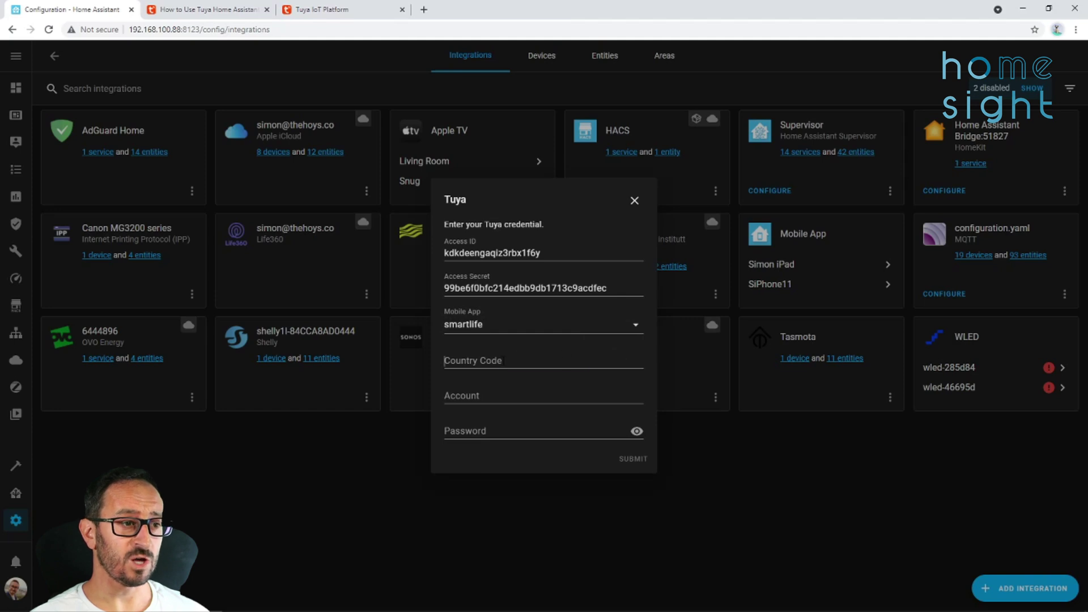
{"action": "left_click", "coordinate": [444, 361]}
{"action": "type", "text": "+44"}
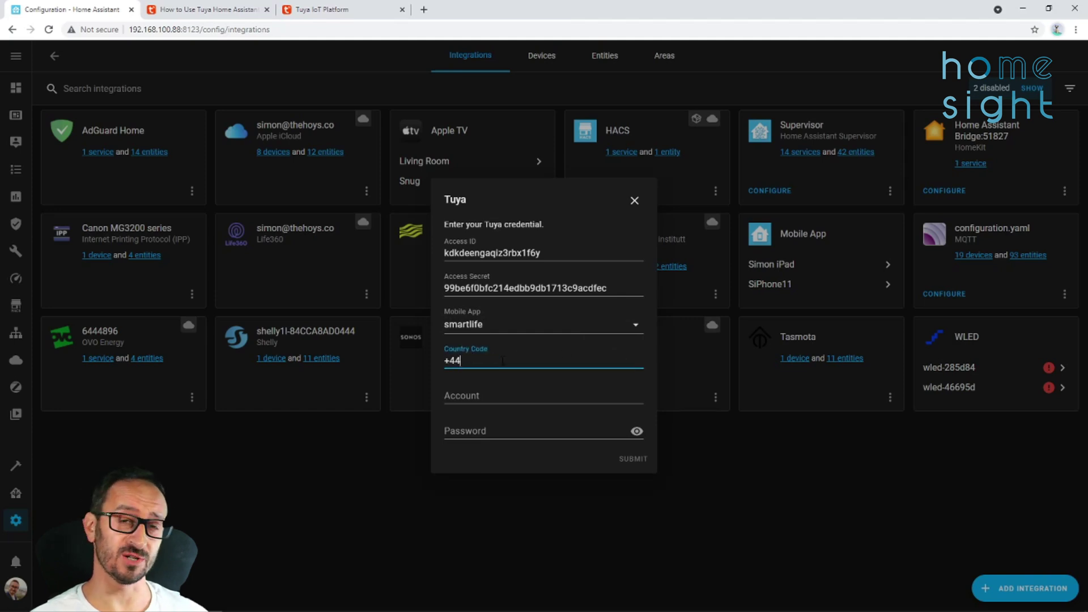
{"action": "key", "text": "Tab"}
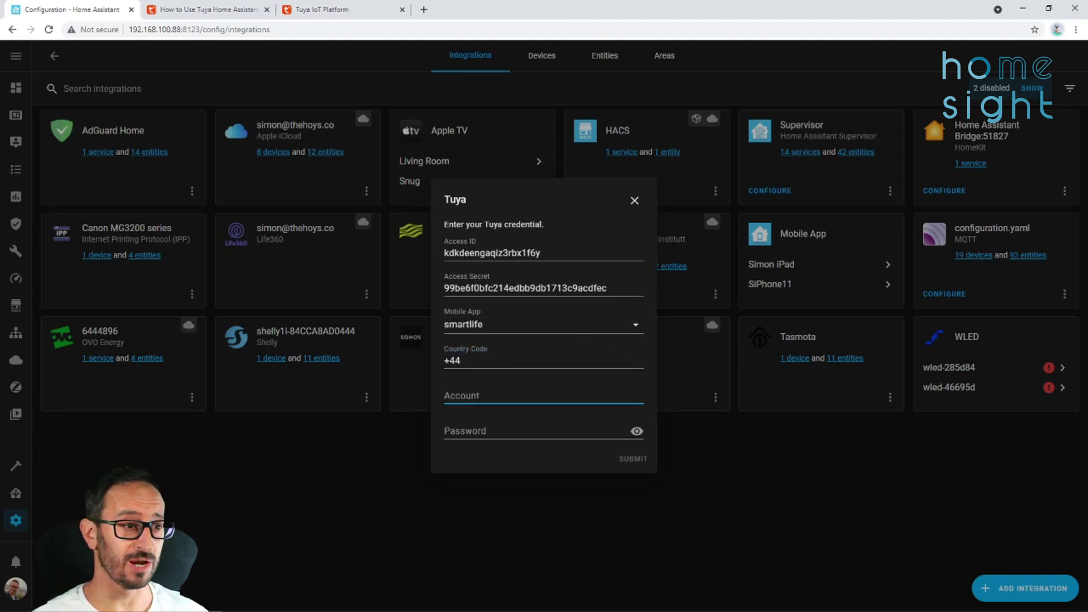
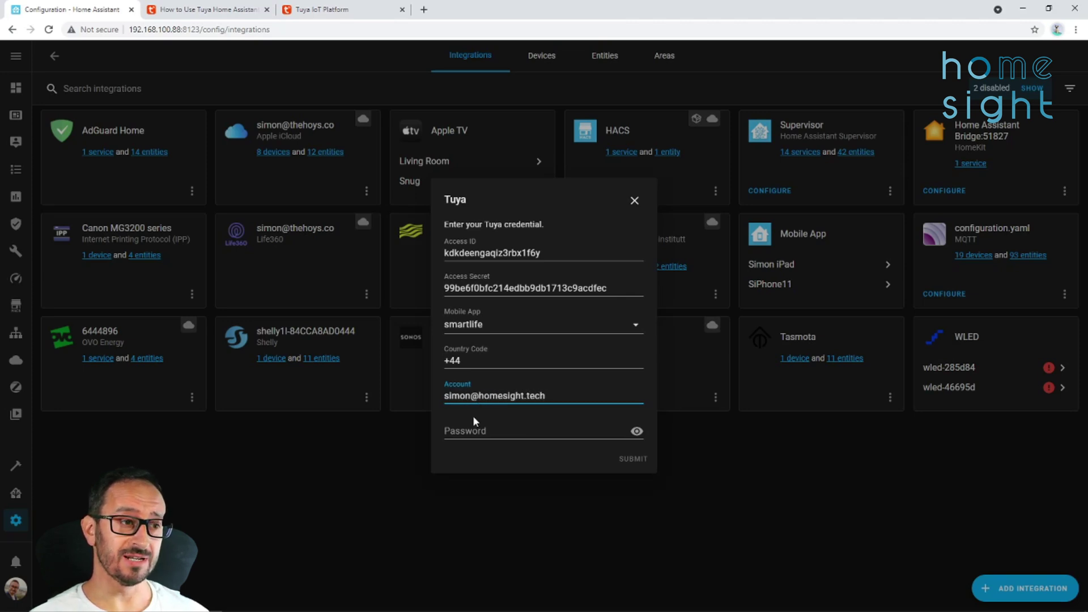
{"action": "key", "text": "Tab"}
{"action": "type", "text": "•"}
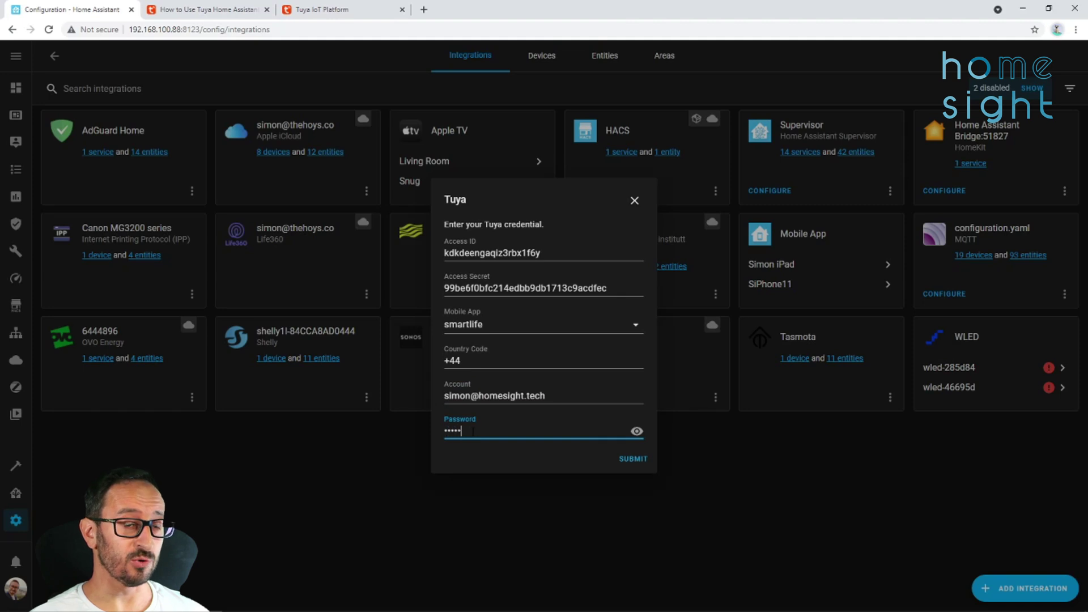
{"action": "left_click", "coordinate": [346, 11]}
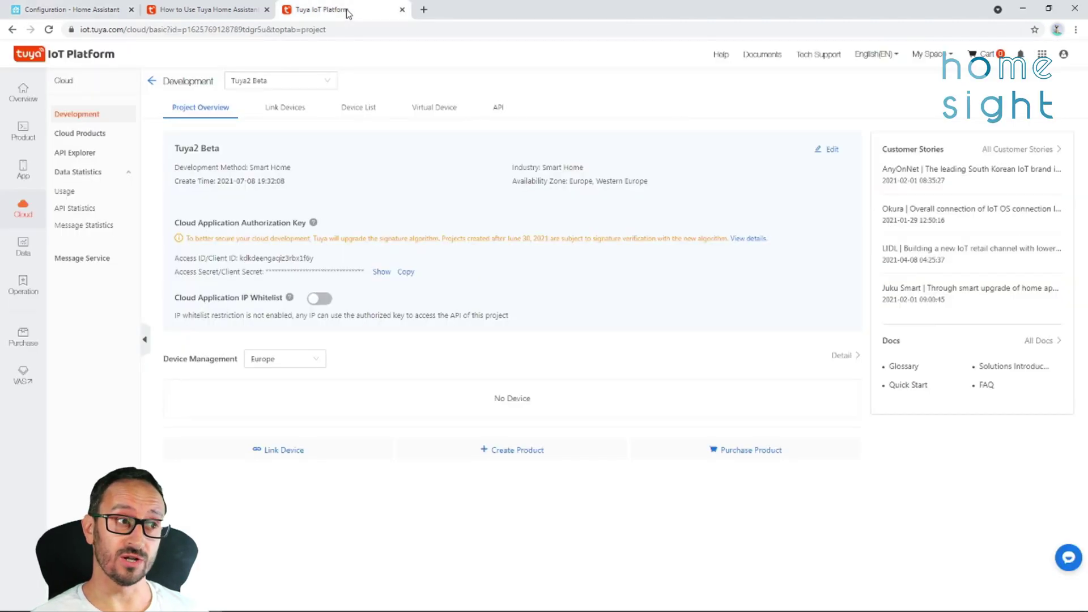
In the Tuya2 Beta devices, choose linking by app account and bring up the QR code for Smart Life.
{"action": "left_click", "coordinate": [369, 120]}
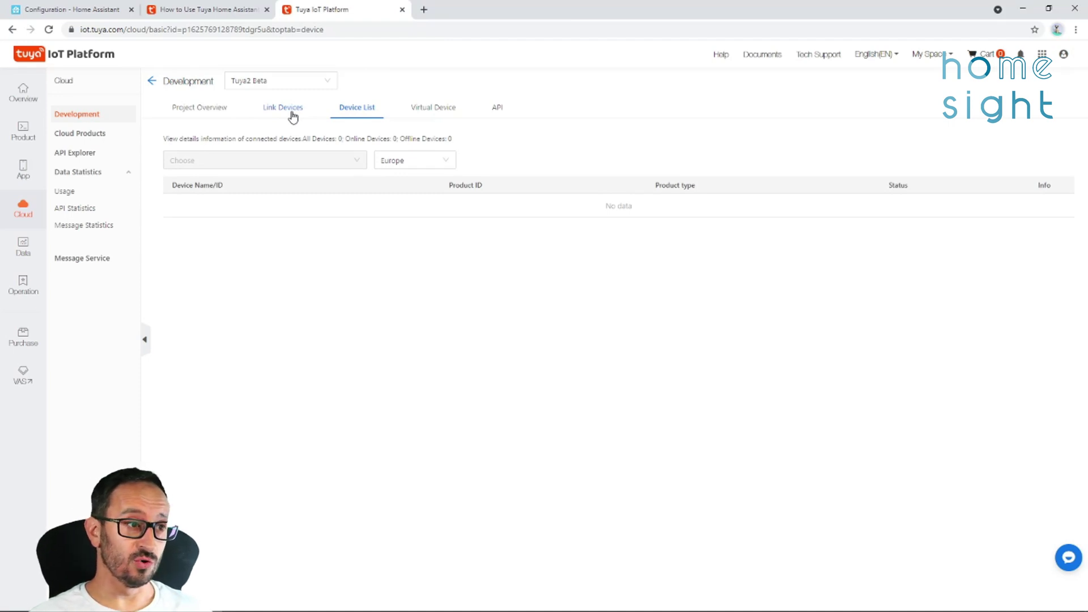
{"action": "left_click", "coordinate": [293, 114]}
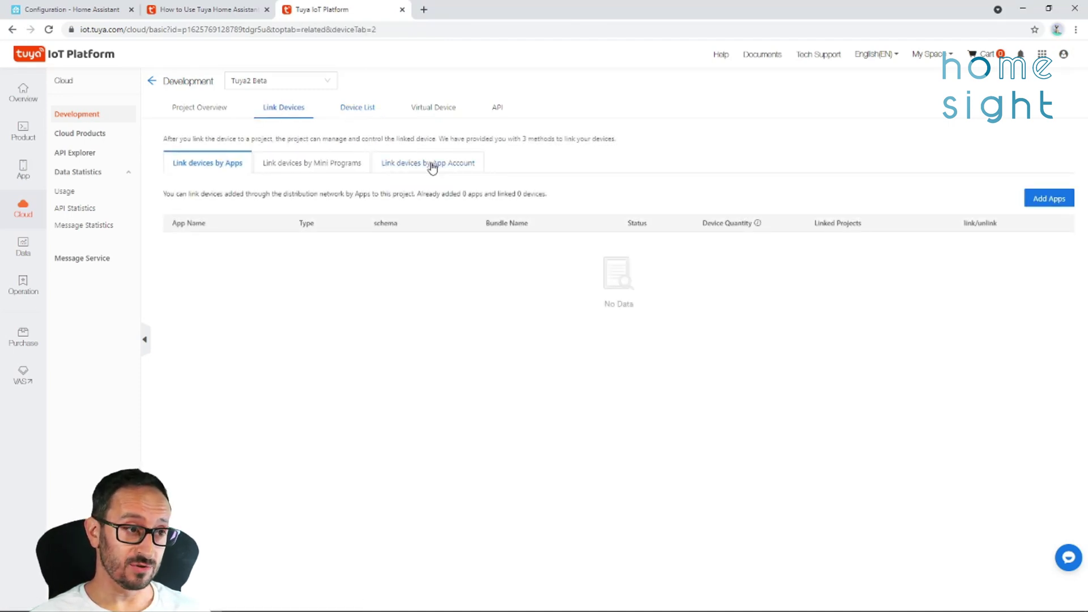
{"action": "left_click", "coordinate": [432, 166]}
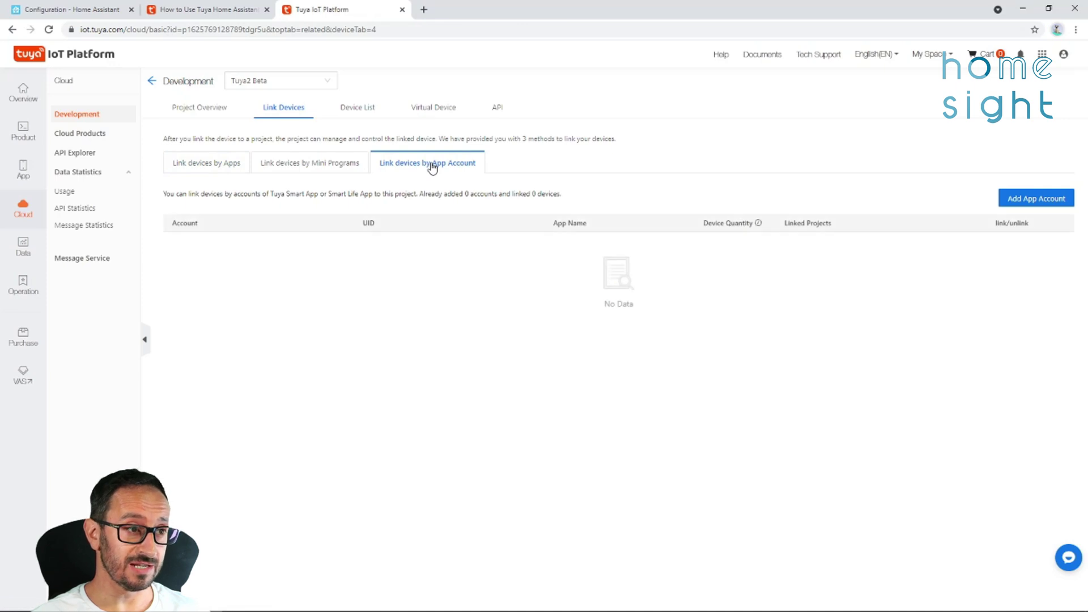
{"action": "left_click", "coordinate": [1029, 200]}
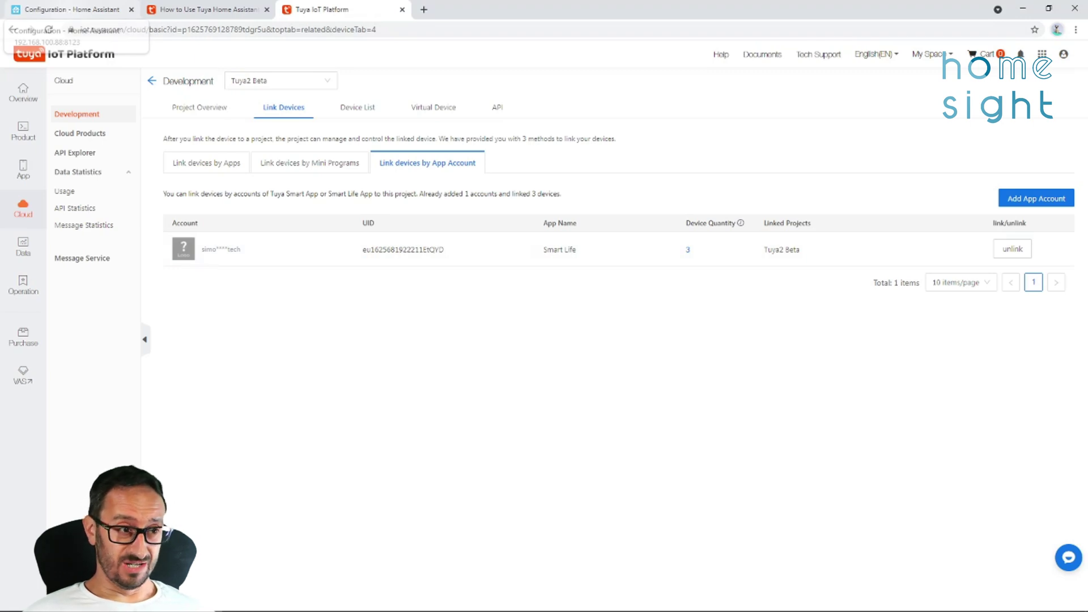
Submit the Tuya credentials and finish setup, leaving the Socket without an area.
{"action": "left_click", "coordinate": [69, 14]}
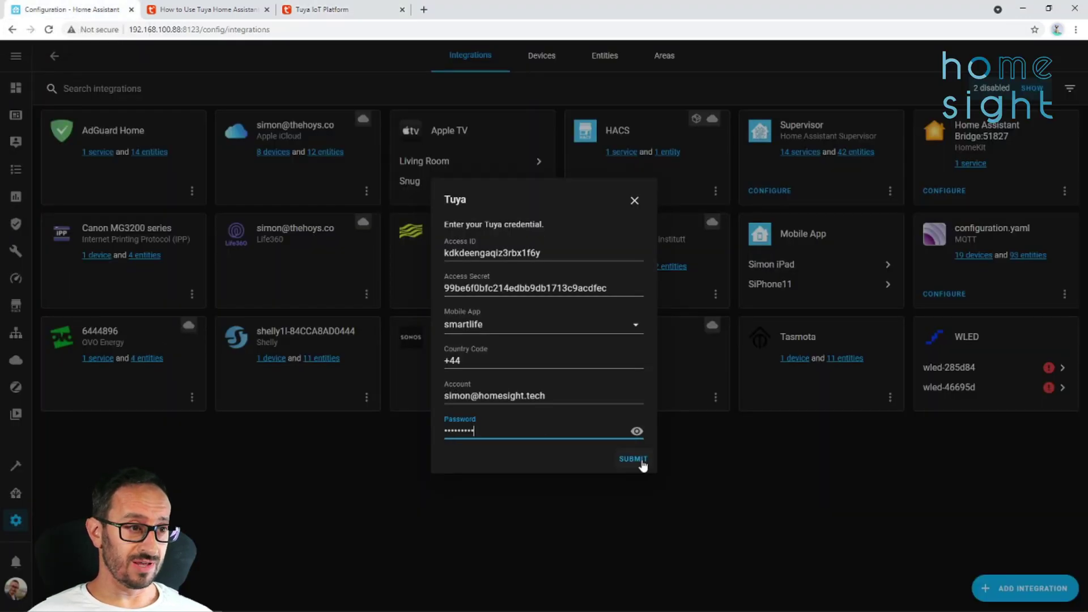
{"action": "left_click", "coordinate": [640, 459]}
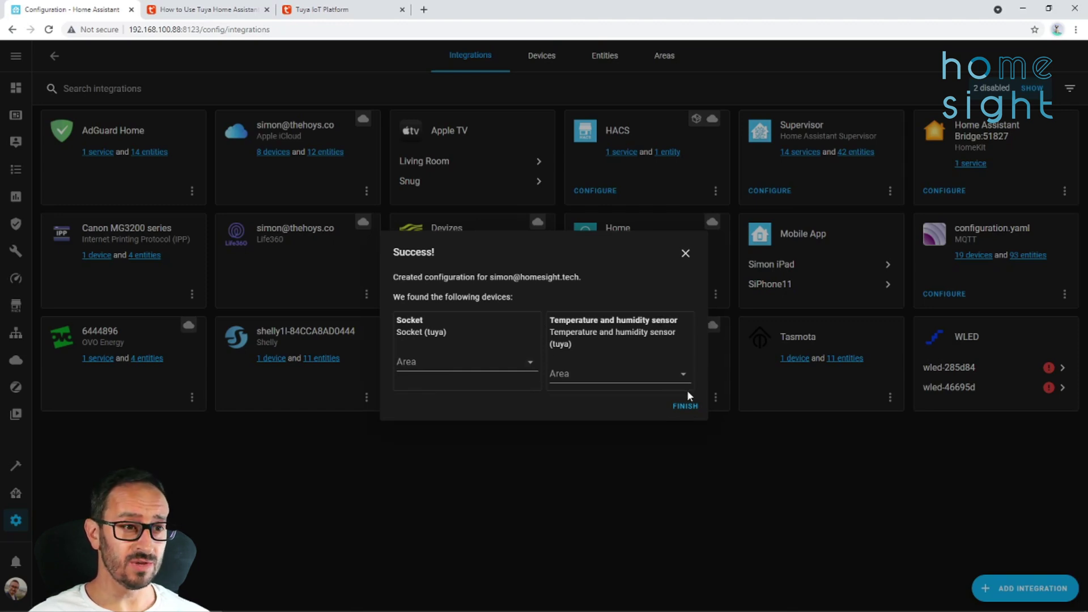
{"action": "left_click", "coordinate": [531, 366]}
{"action": "left_click", "coordinate": [531, 365]}
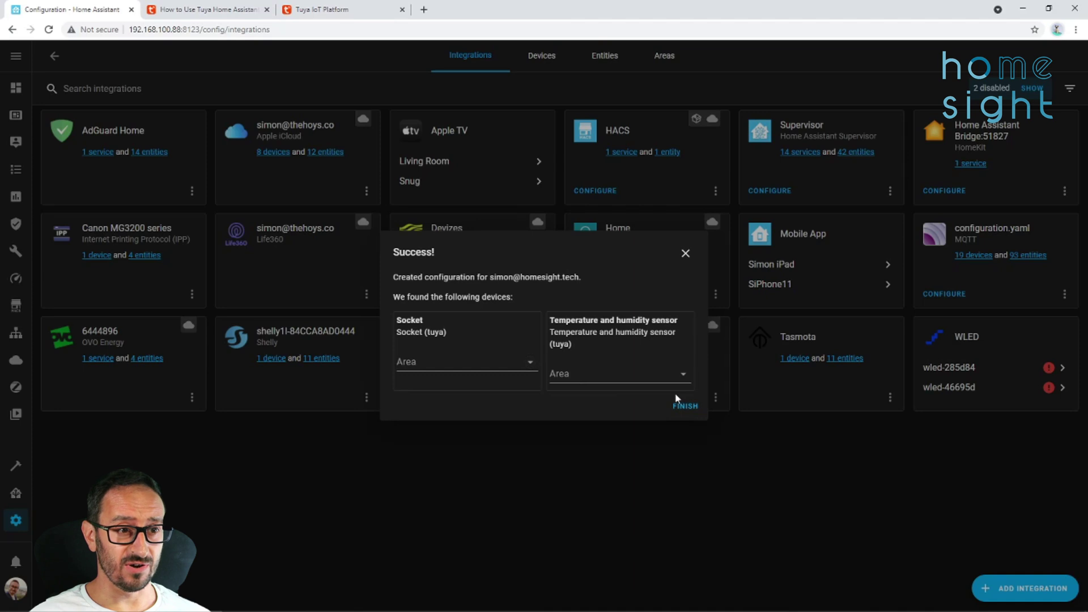
{"action": "left_click", "coordinate": [685, 406]}
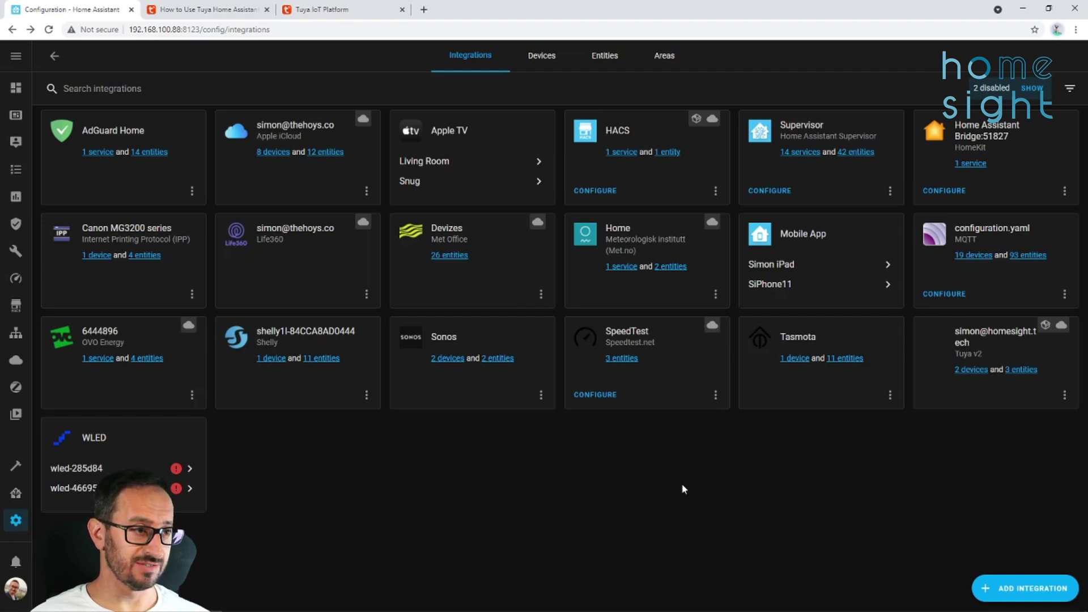
Open the Tuya v2 device list, view the Socket device page, then return to the list.
{"action": "left_click", "coordinate": [968, 370]}
{"action": "left_click", "coordinate": [141, 163]}
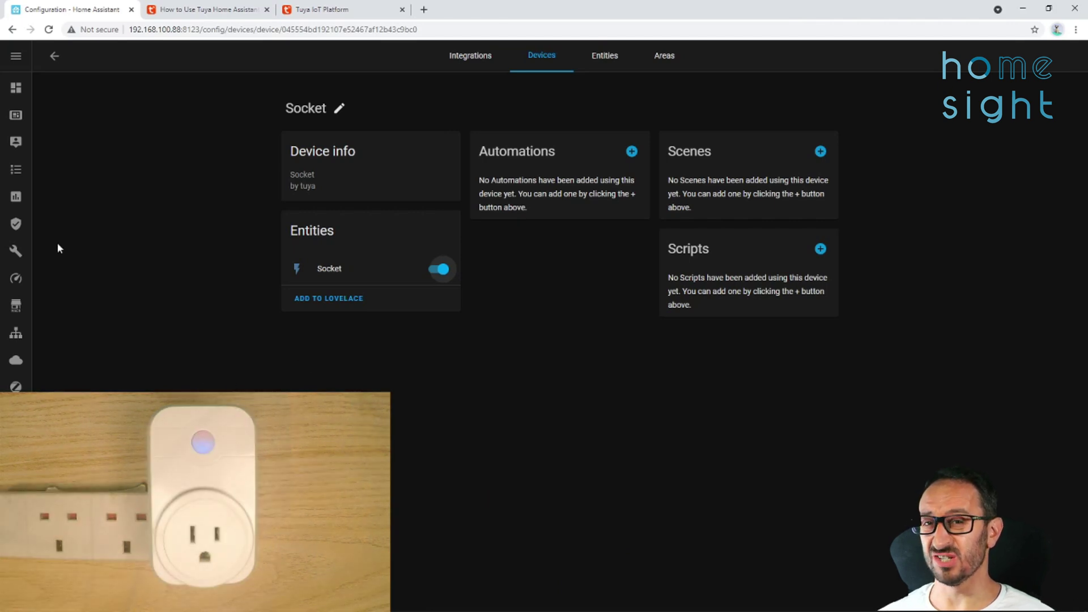
{"action": "left_click", "coordinate": [55, 55]}
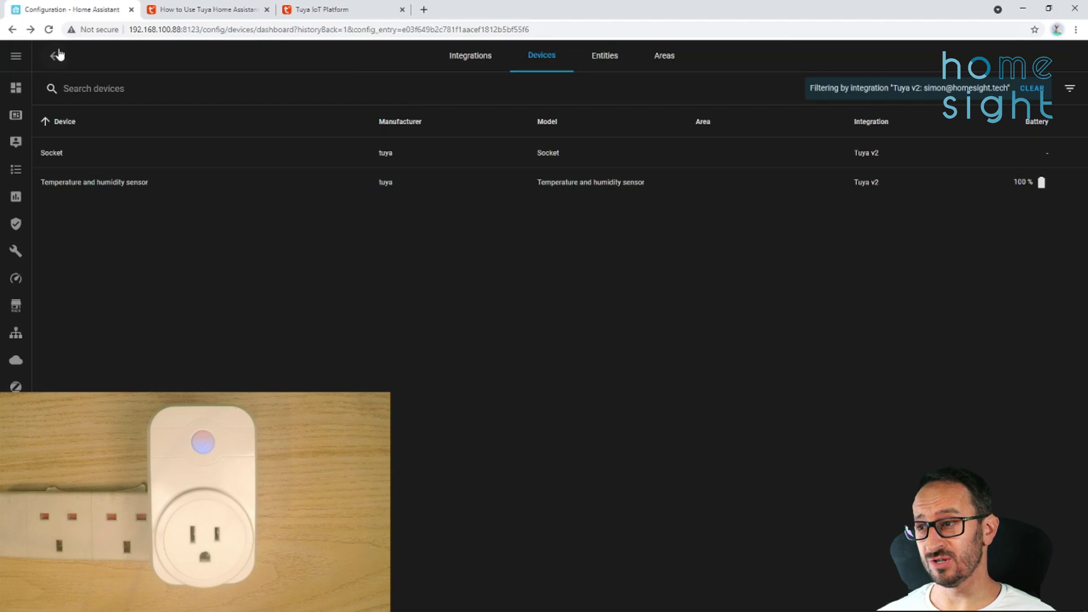
Open the Temperature and humidity sensor page showing 100% battery and a 23.50 °C reading.
{"action": "left_click", "coordinate": [126, 187]}
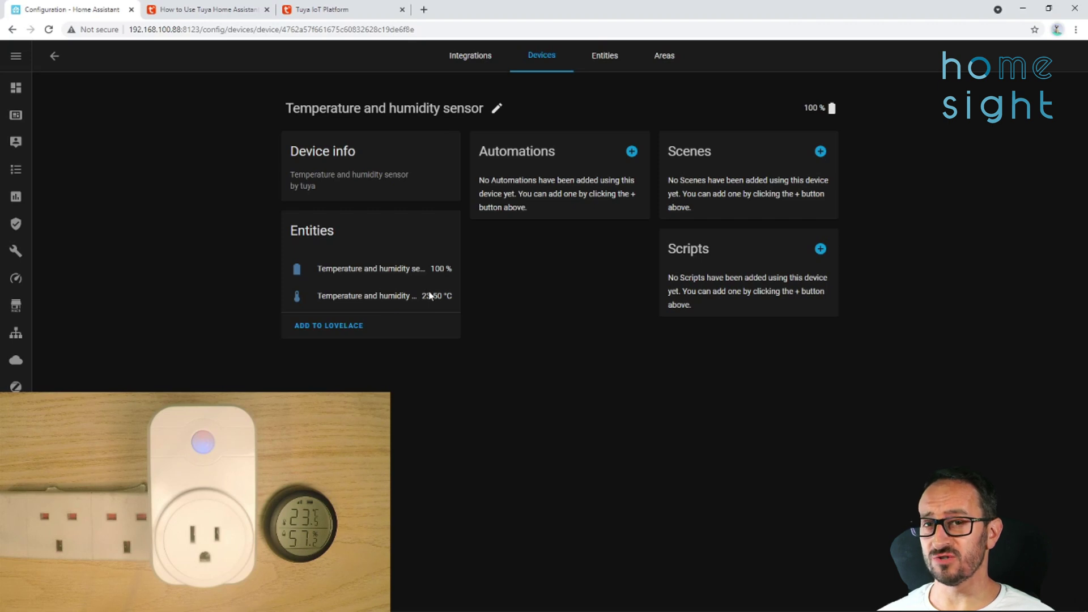
{"action": "left_click", "coordinate": [468, 298]}
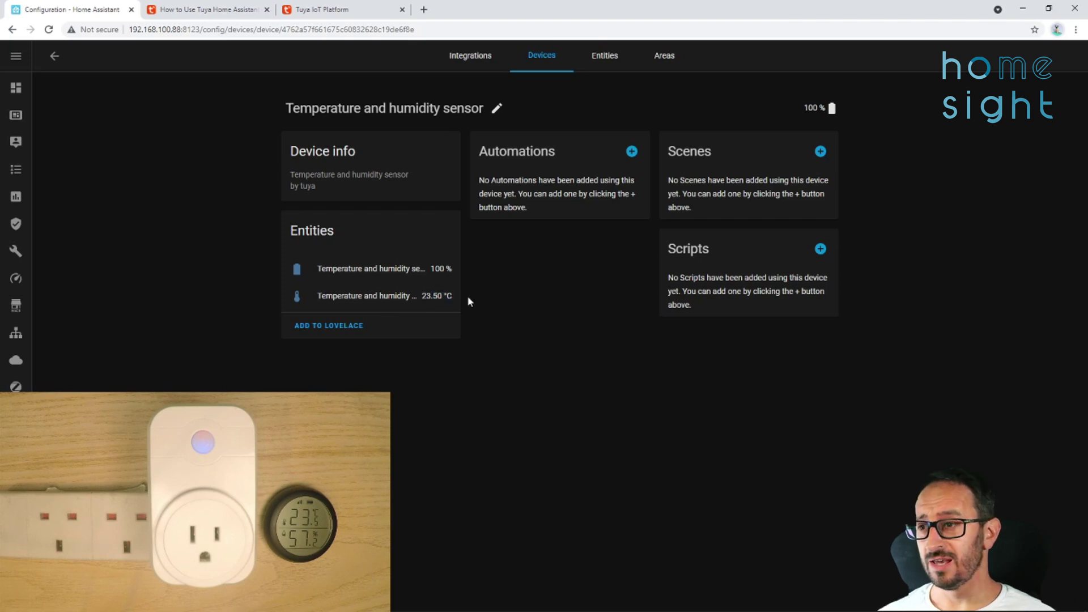